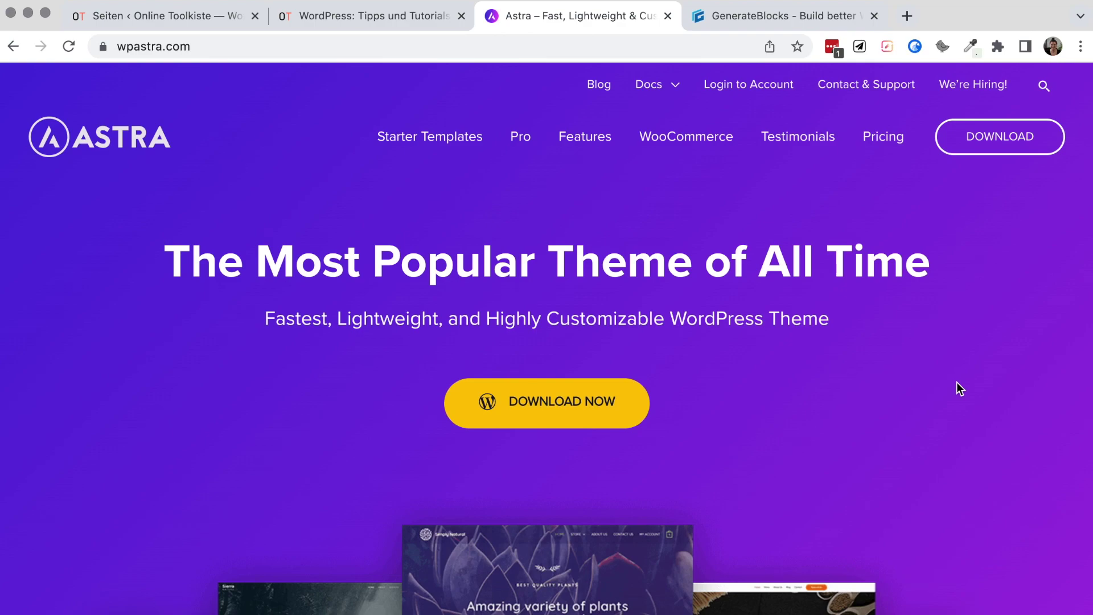
Look over the home page of the GenerateBlocks website
left_click(770, 22)
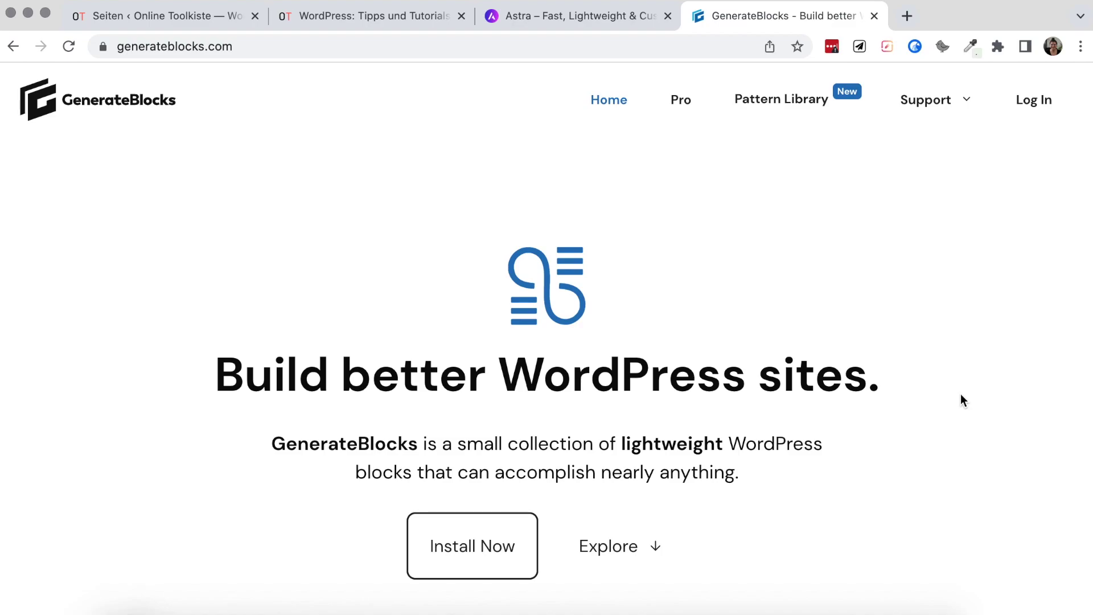
scroll(961, 394, "up", 1)
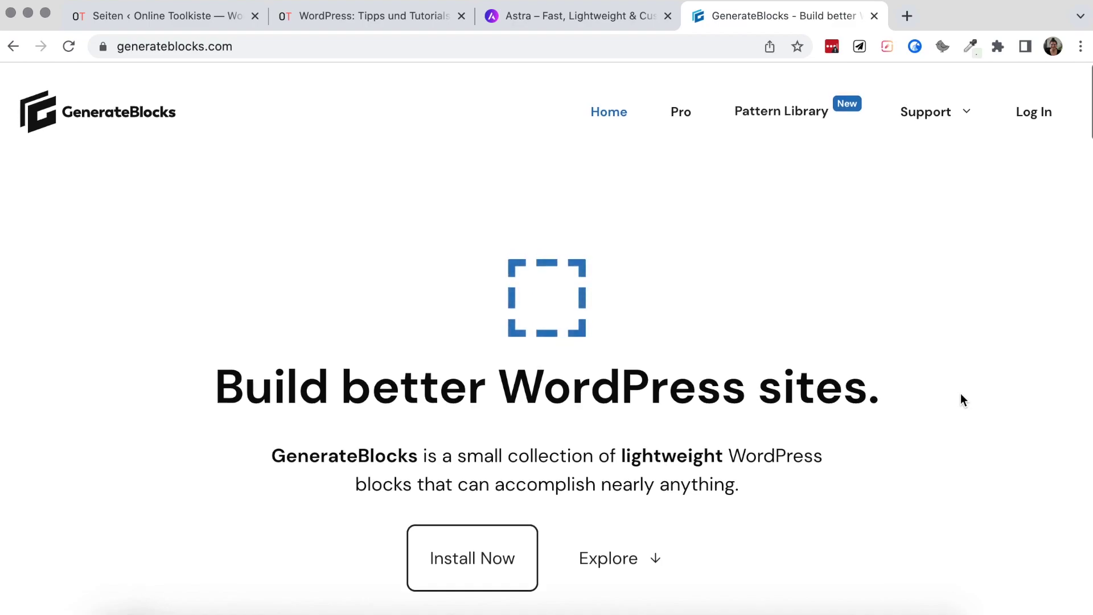
scroll(955, 312, "down", 1)
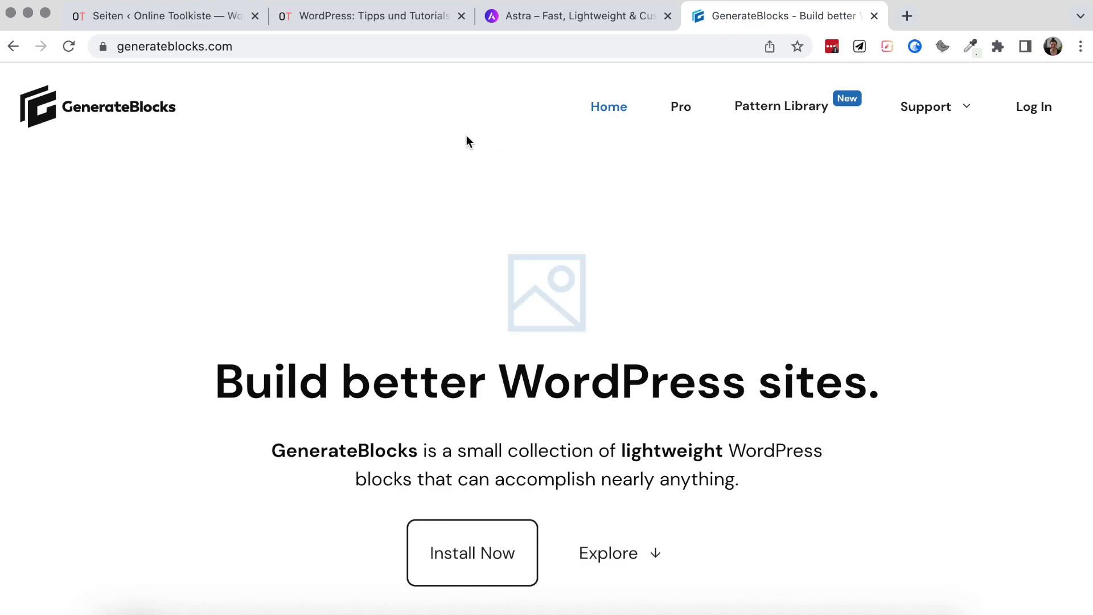
Examine the live WordPress and Marketing category pages of the Online Toolkiste site
left_click(211, 25)
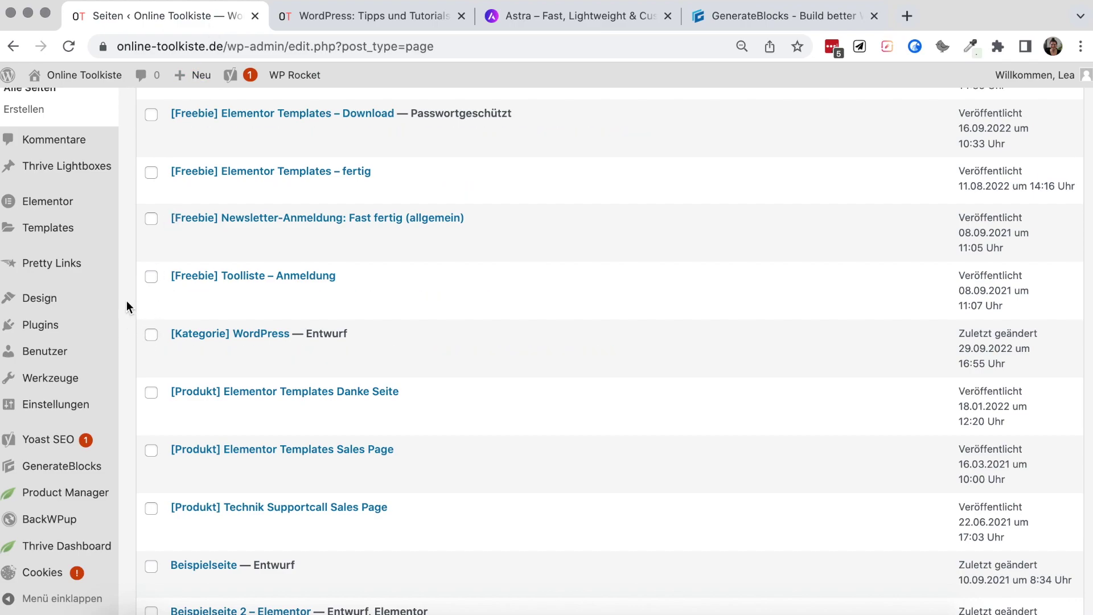
left_click(371, 16)
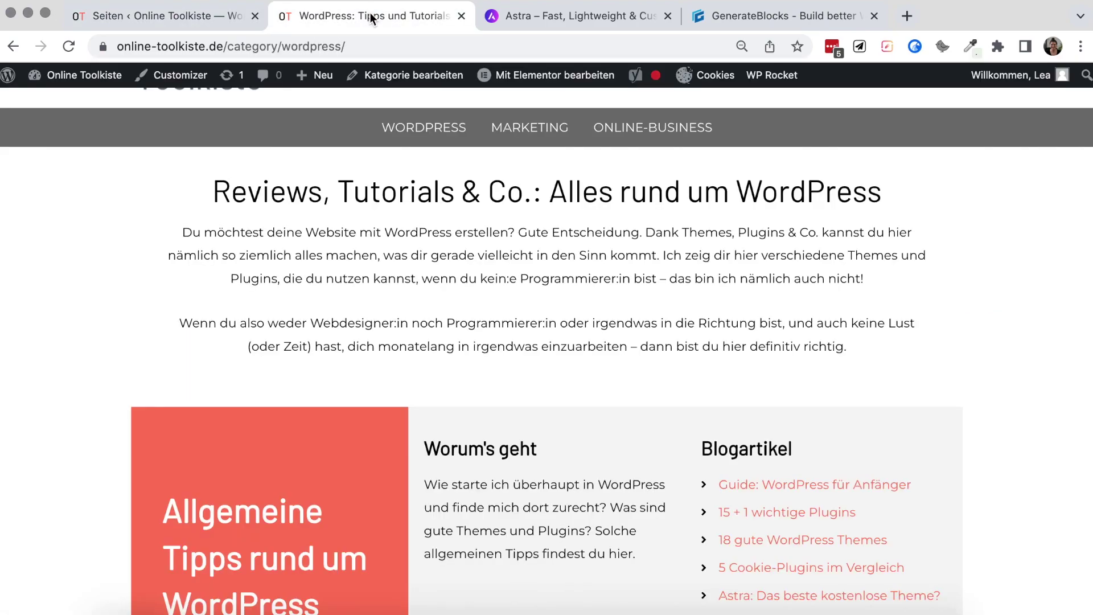
left_click(526, 142)
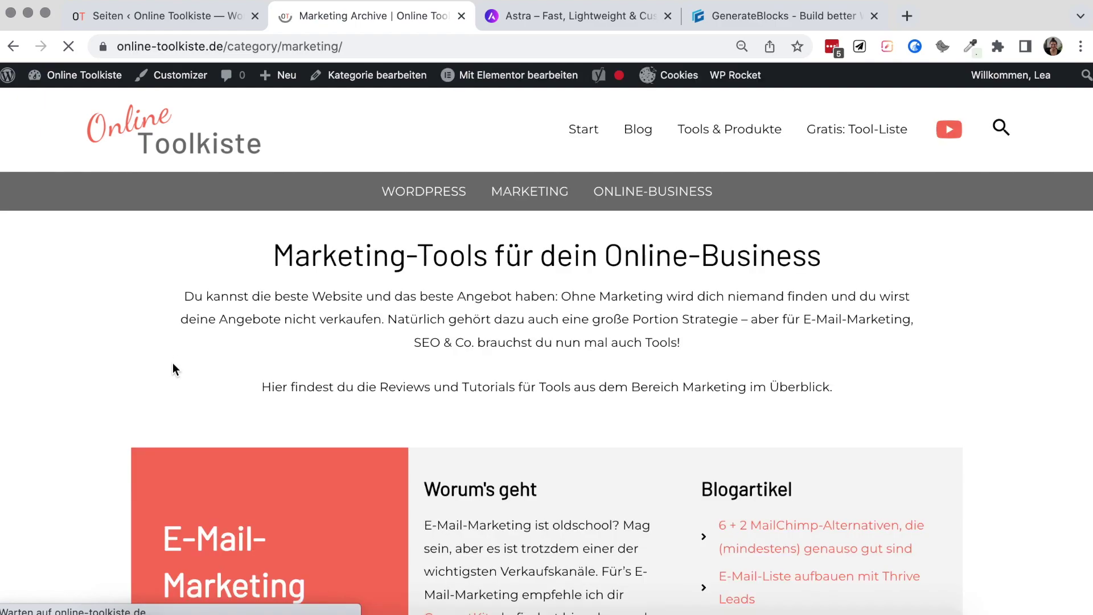
scroll(173, 369, "down", 2)
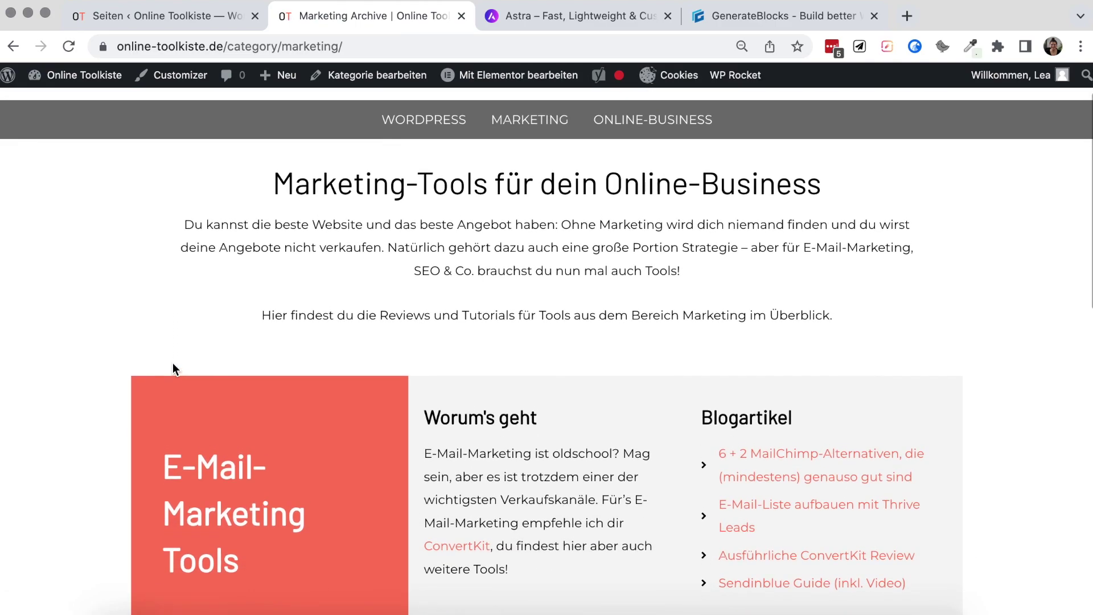
Create a new WordPress page titled "[Kategorie] Marketing" and disable the display of its title
left_click(152, 13)
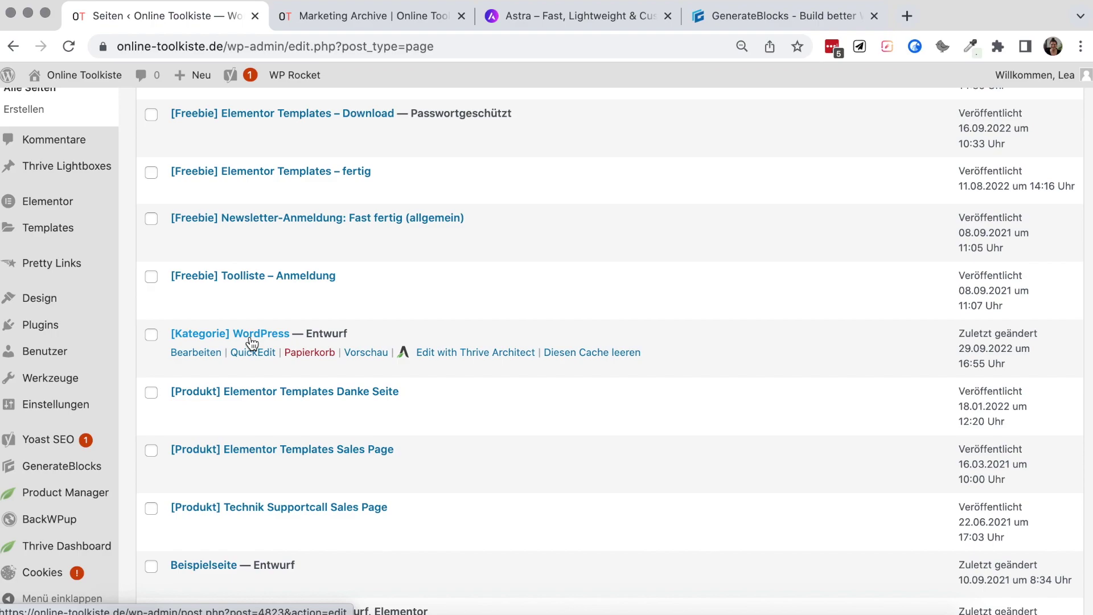
scroll(251, 339, "up", 10)
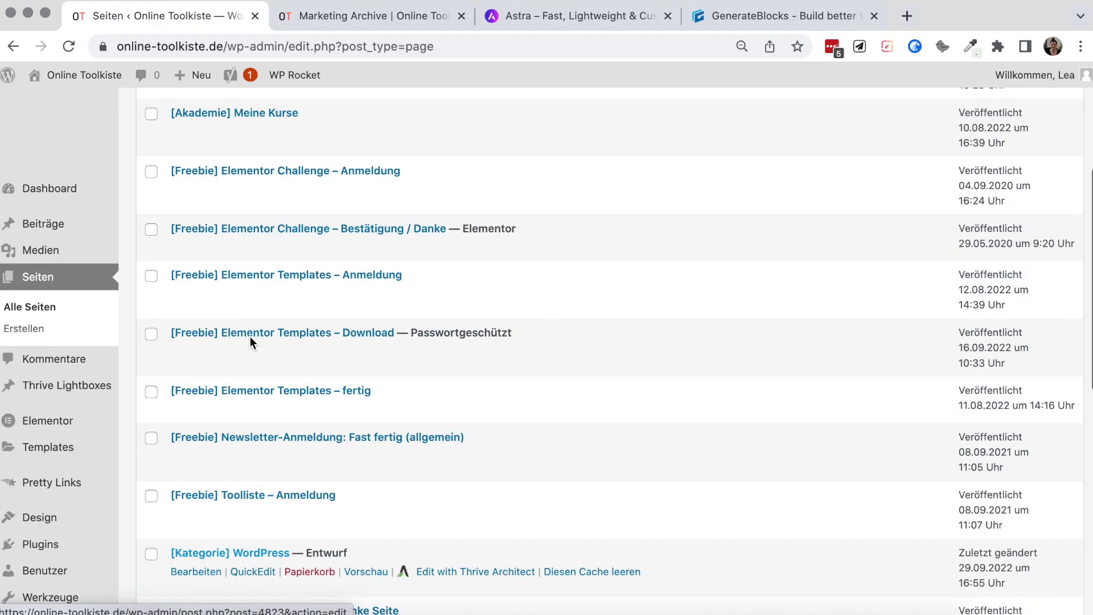
left_click(227, 117)
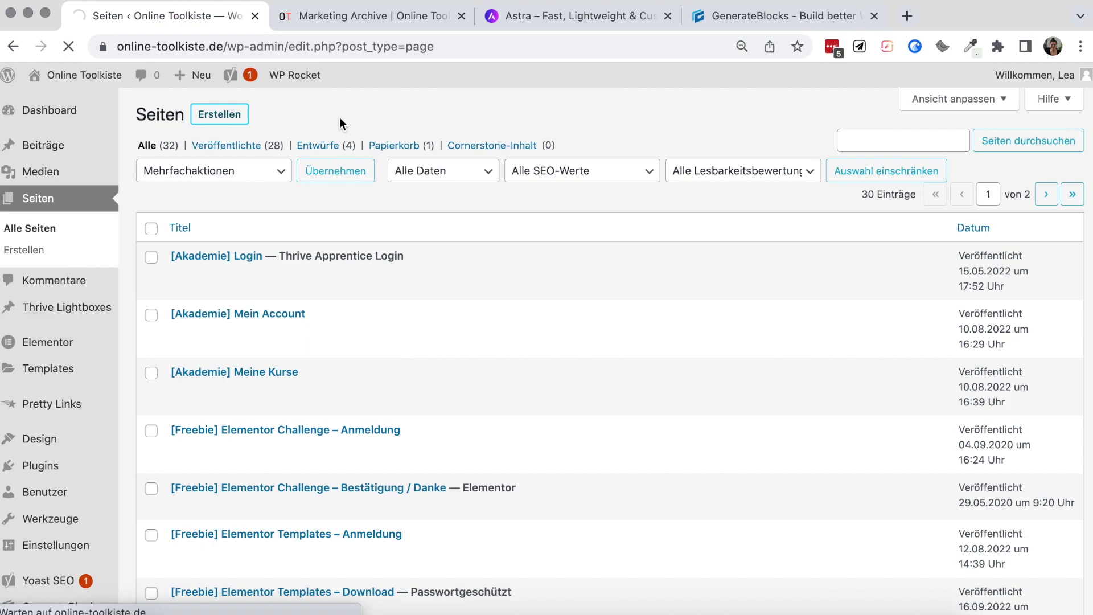
type("[")
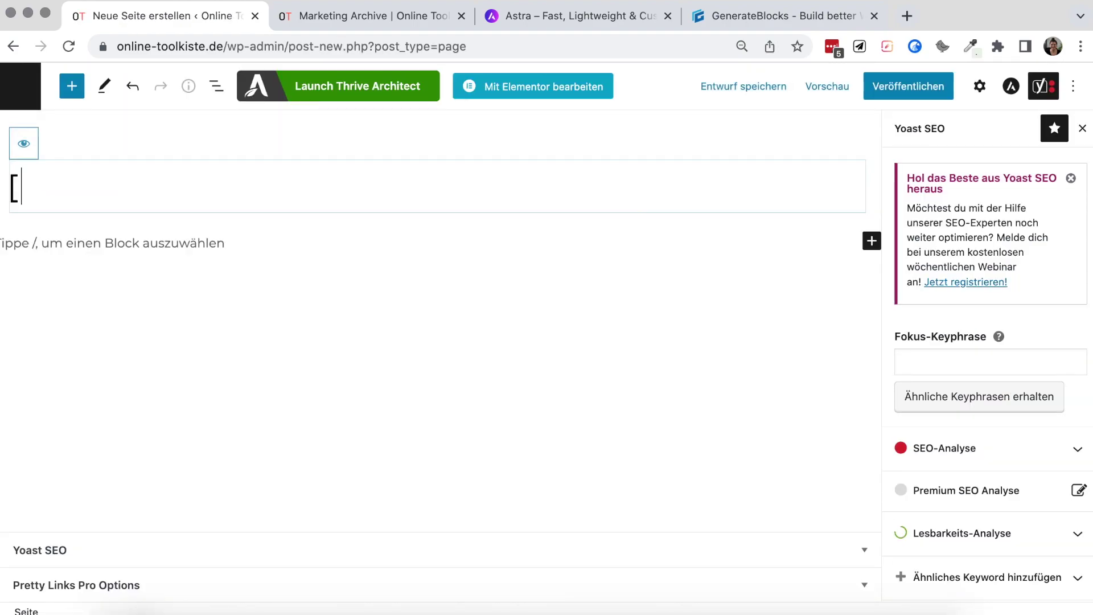
type("Kategorie] Marketing")
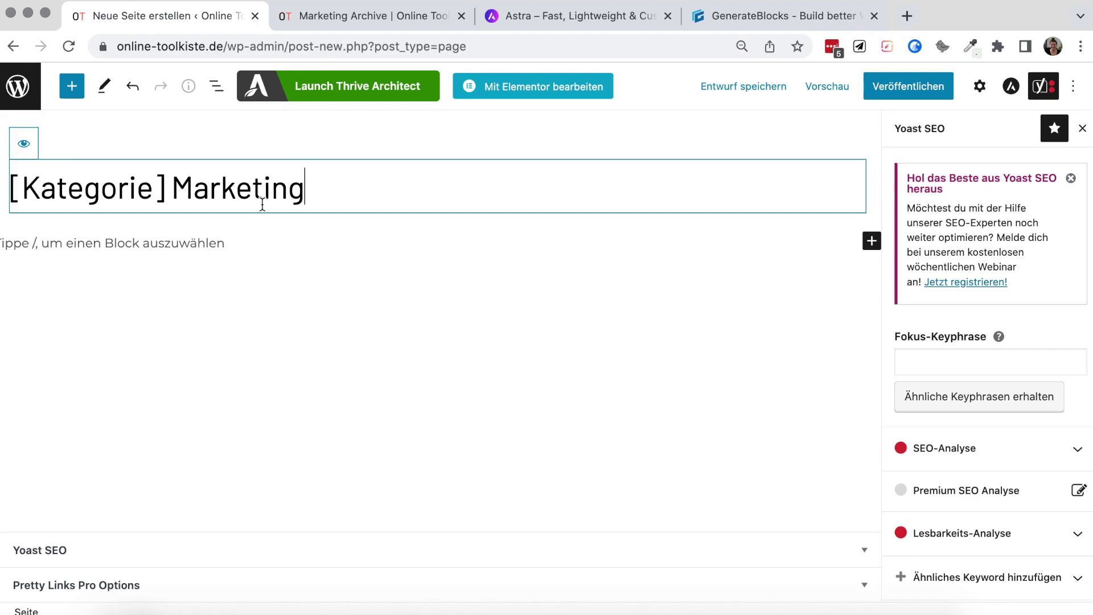
left_click(25, 148)
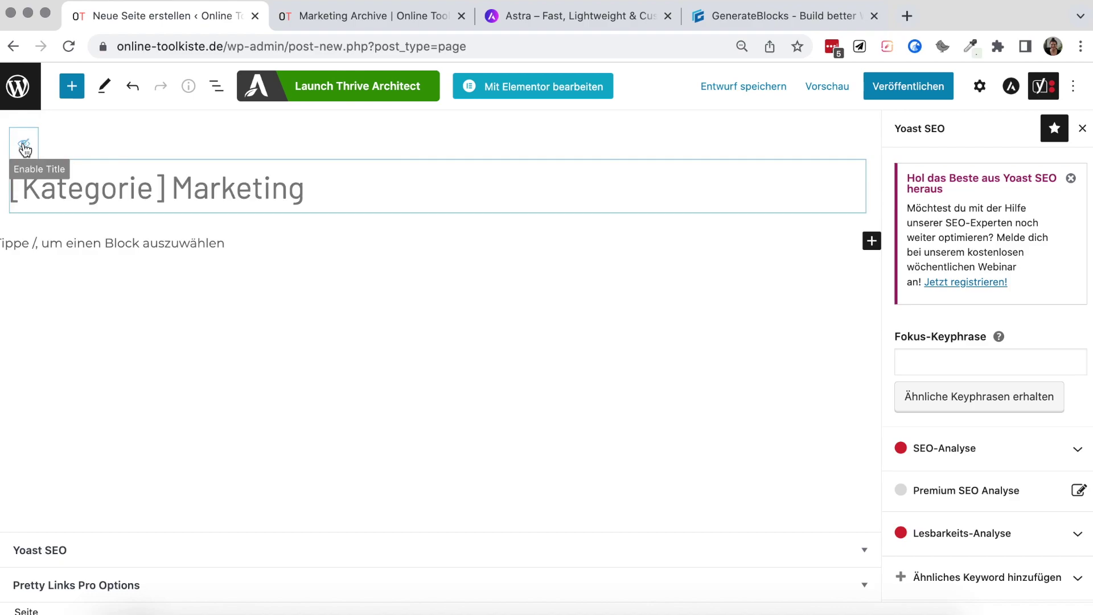
Show the block settings and insert a Container block beneath the page title
left_click(198, 251)
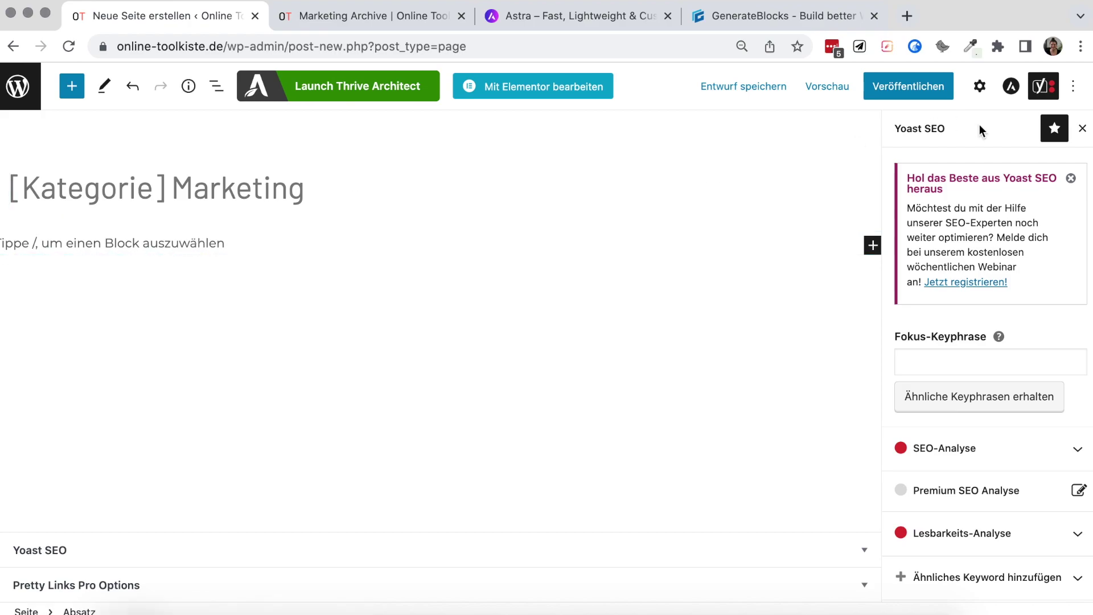
left_click(980, 87)
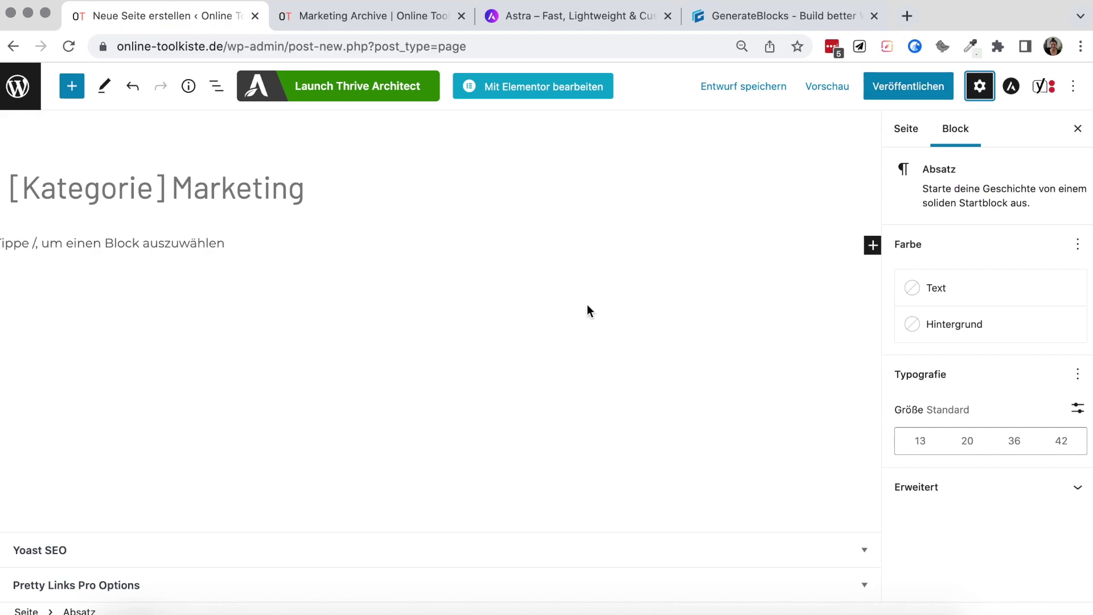
left_click(242, 251)
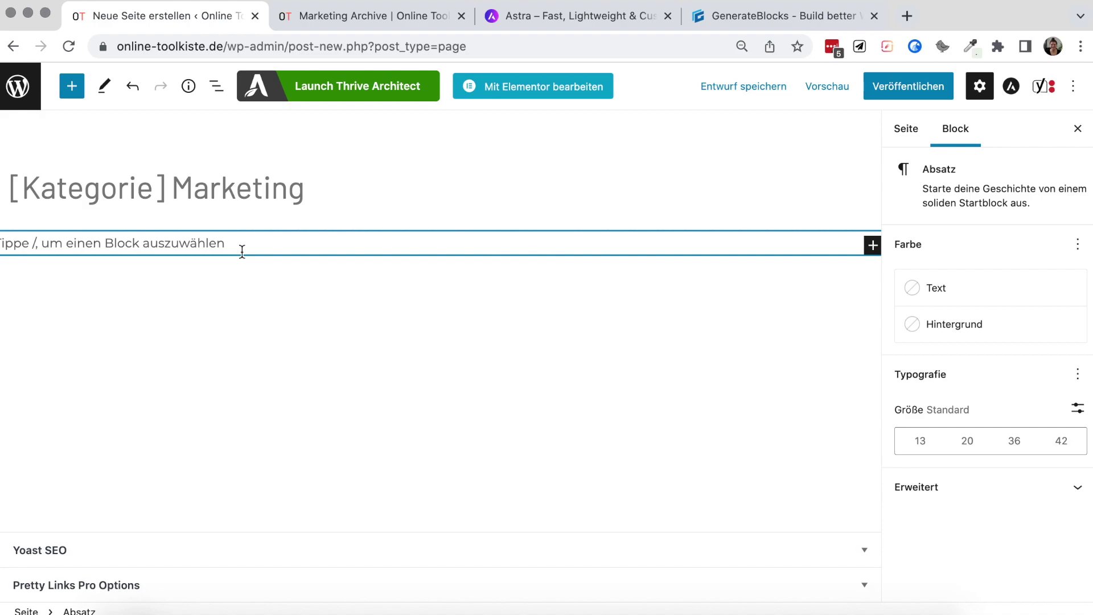
type("/con")
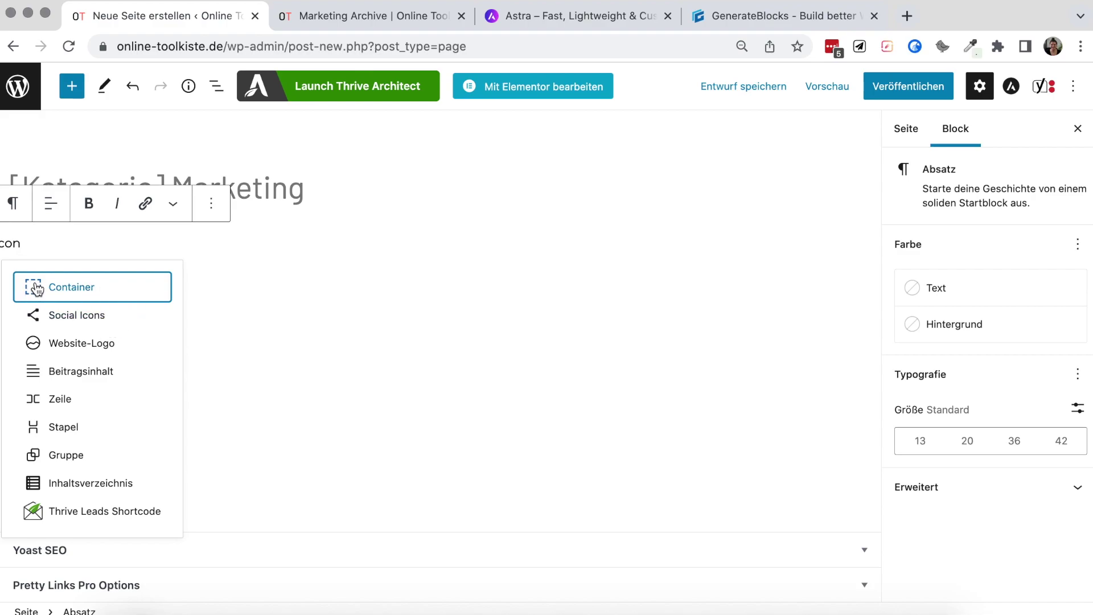
left_click(69, 287)
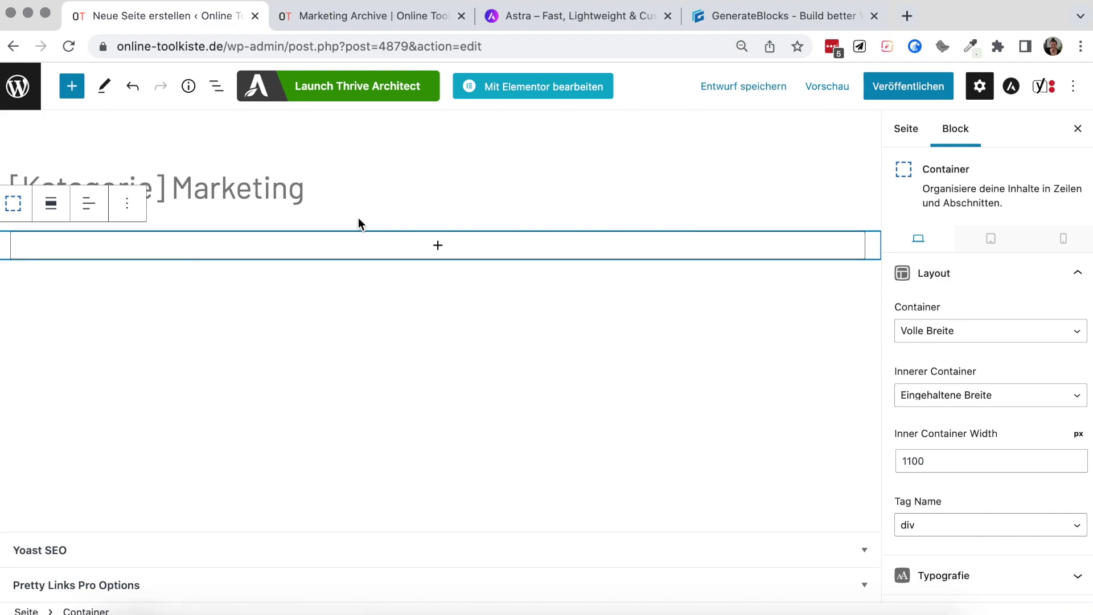
Add a heading block inside the container with the text "Marketing-Tools für dein Online-Business"
left_click(434, 248)
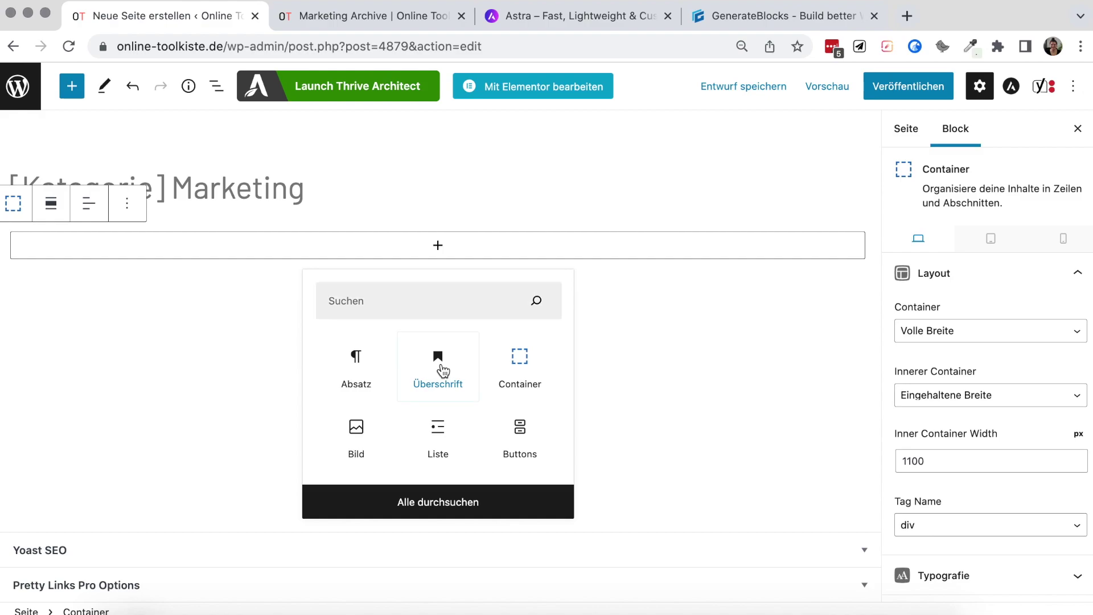
left_click(442, 369)
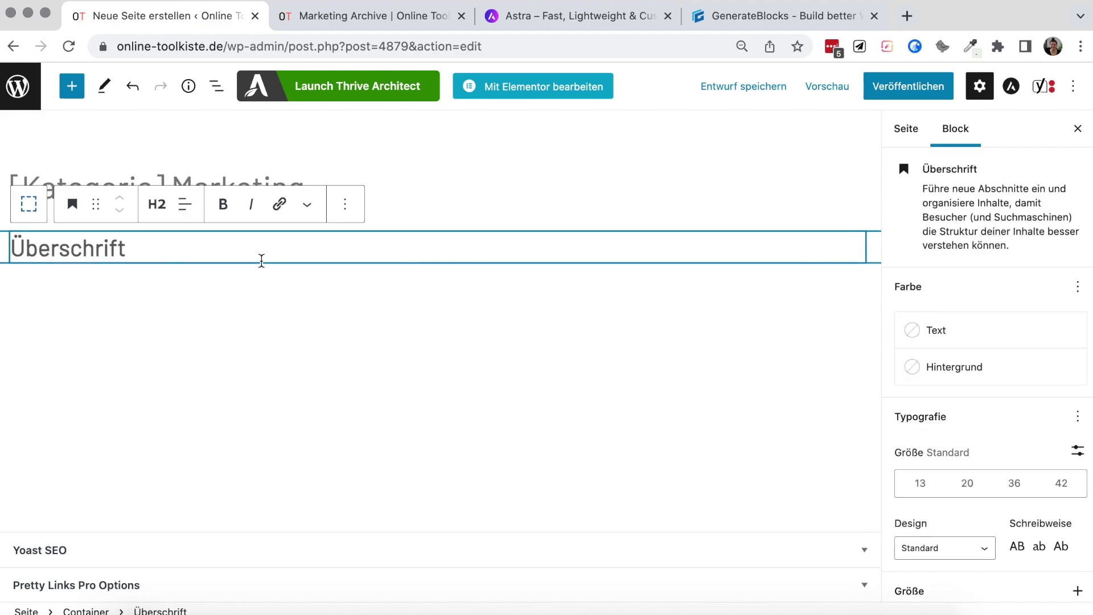
type("Marketing-To")
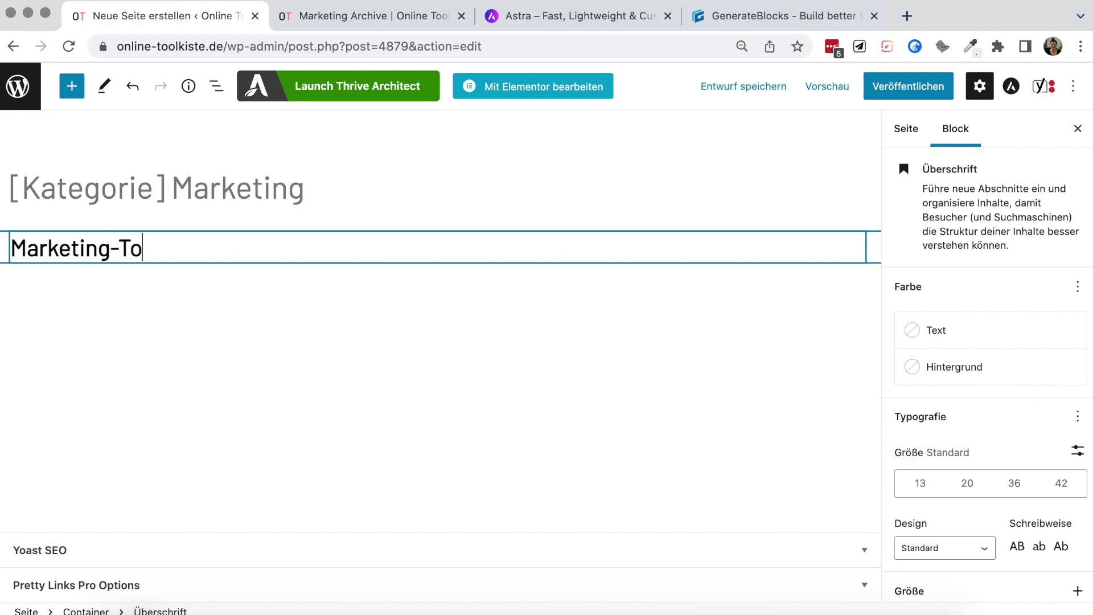
type("ols für dein Online")
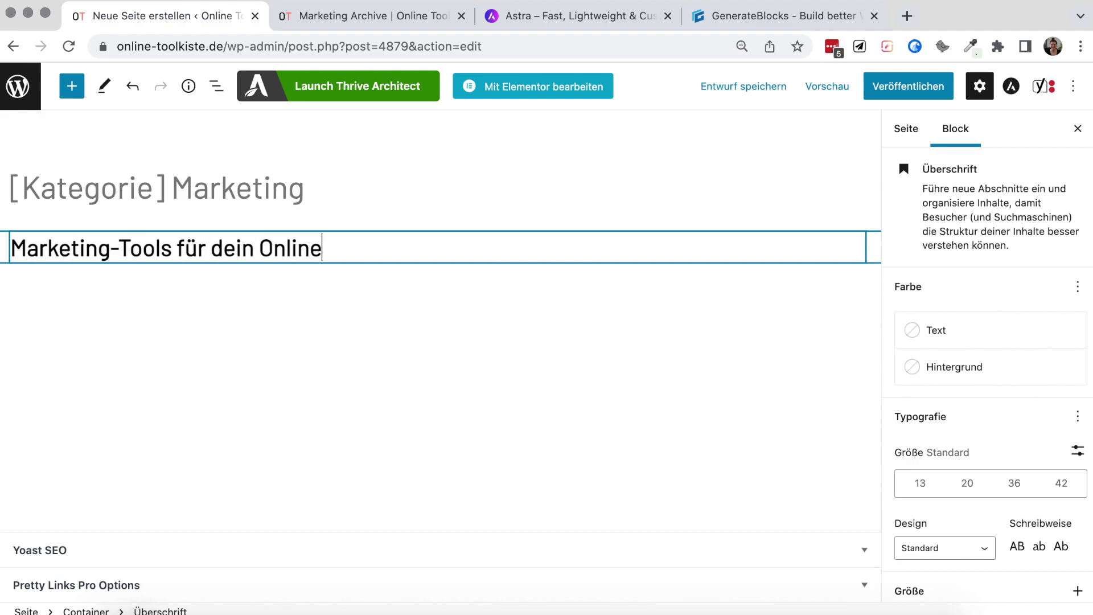
type("-Business")
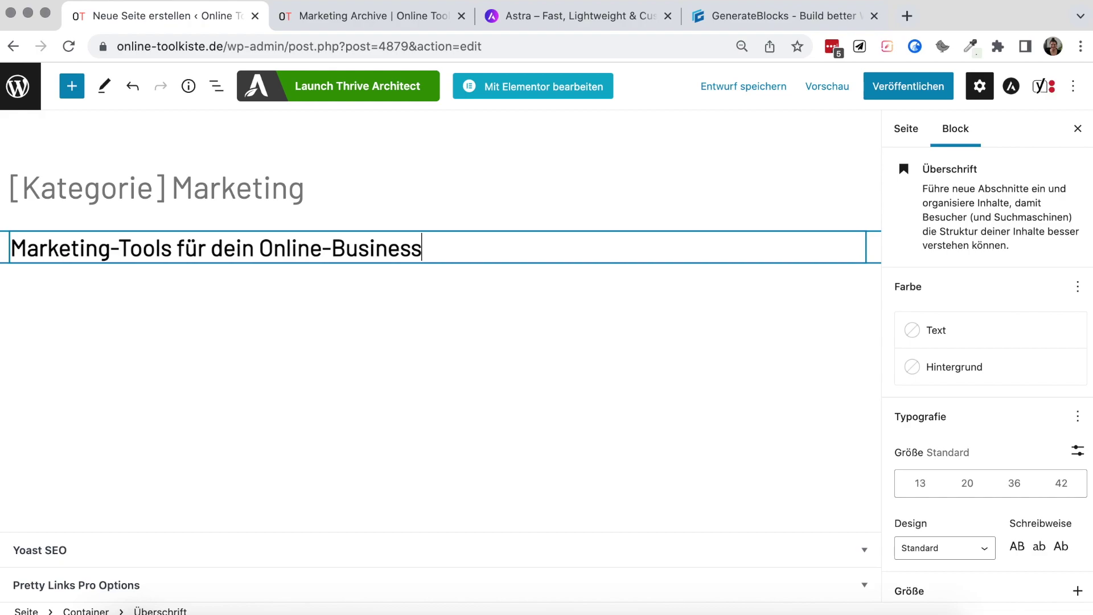
Set the heading's level to H1 and centre its text
left_click(152, 213)
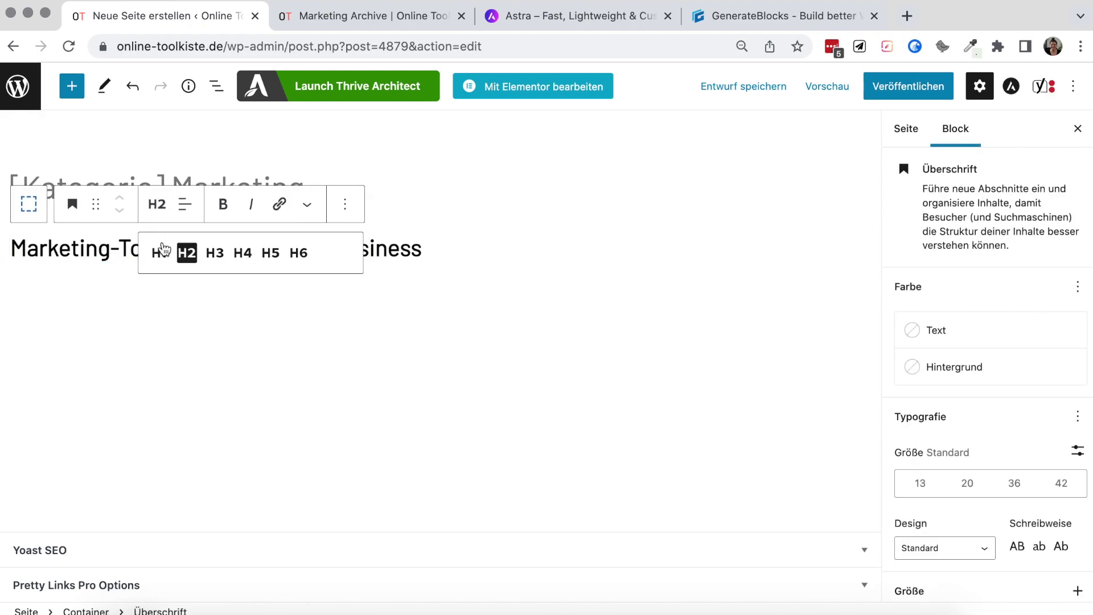
left_click(160, 253)
left_click(186, 207)
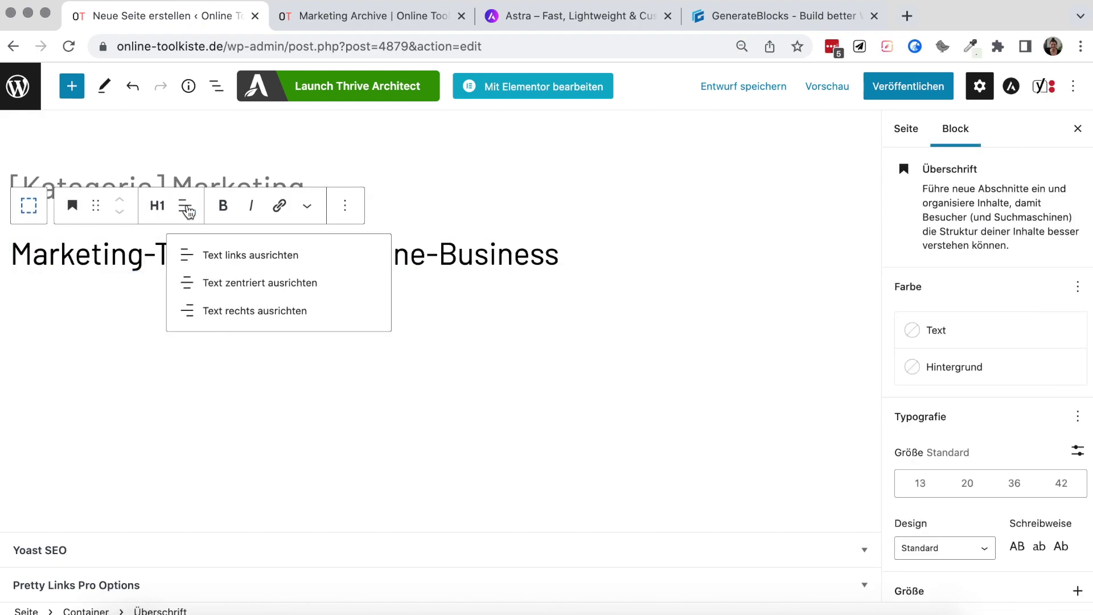
left_click(219, 289)
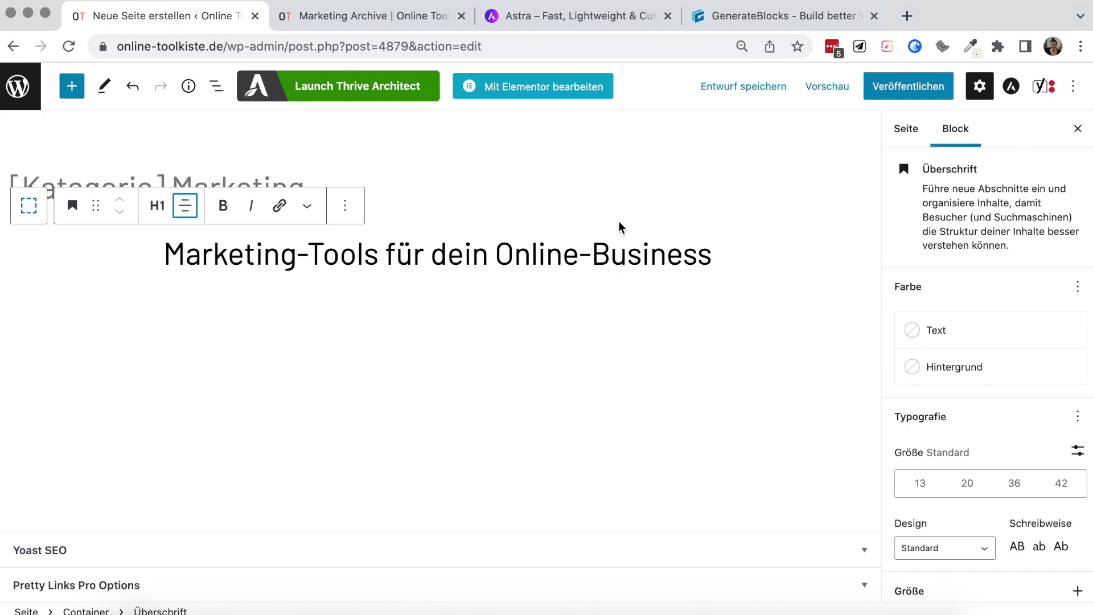
Copy the two intro paragraphs from the live Marketing category page and paste them below the heading in the container
left_click(716, 254)
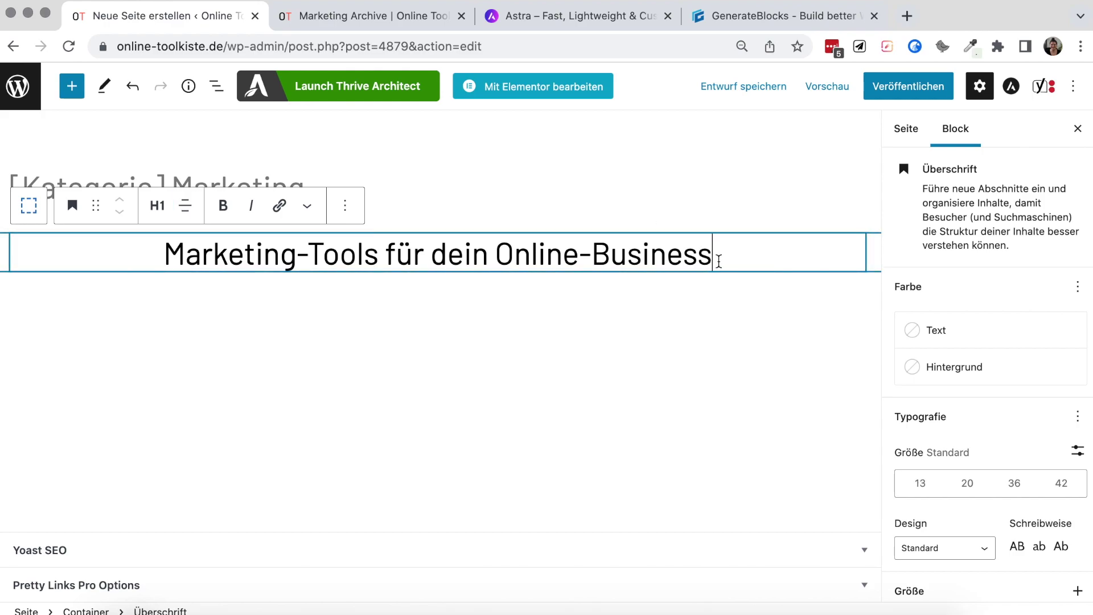
key("Return")
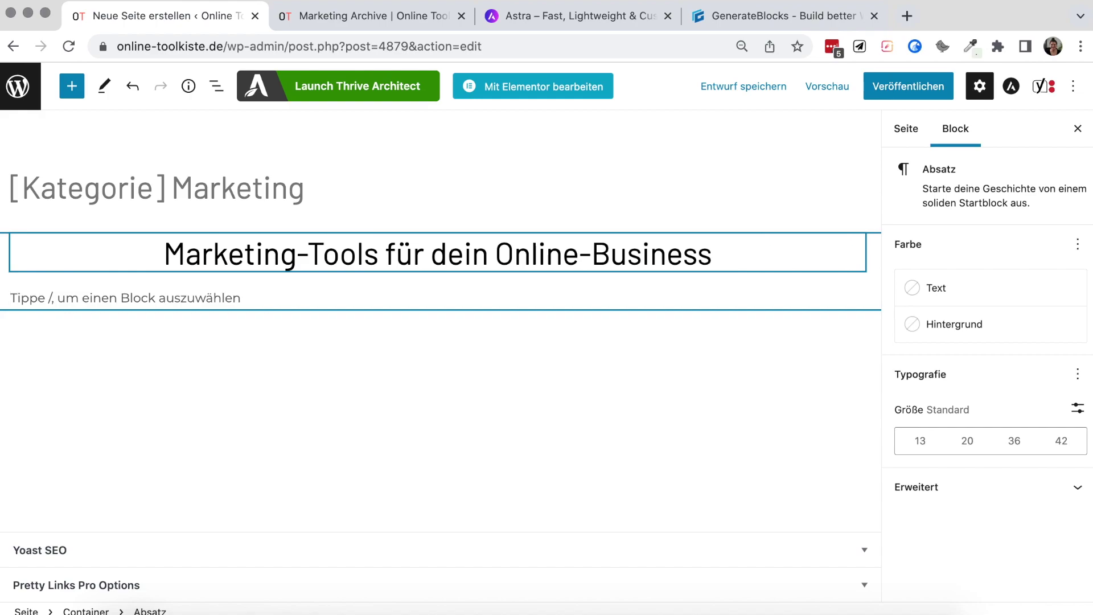
left_click(439, 17)
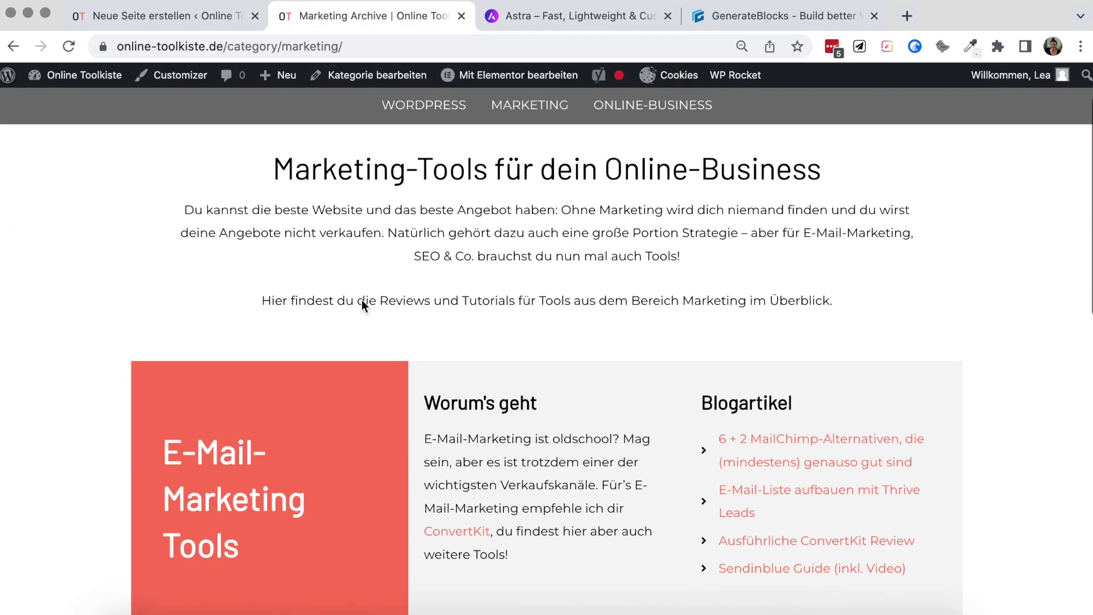
double_click(189, 211)
left_click_drag(241, 210, 851, 295)
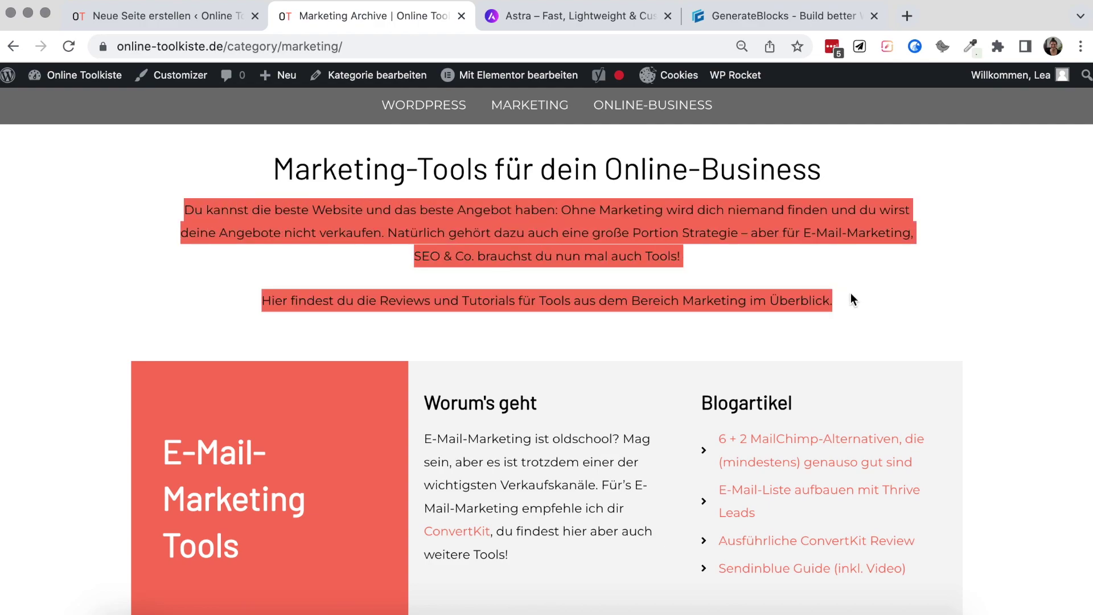
left_click(223, 17)
key("super+v")
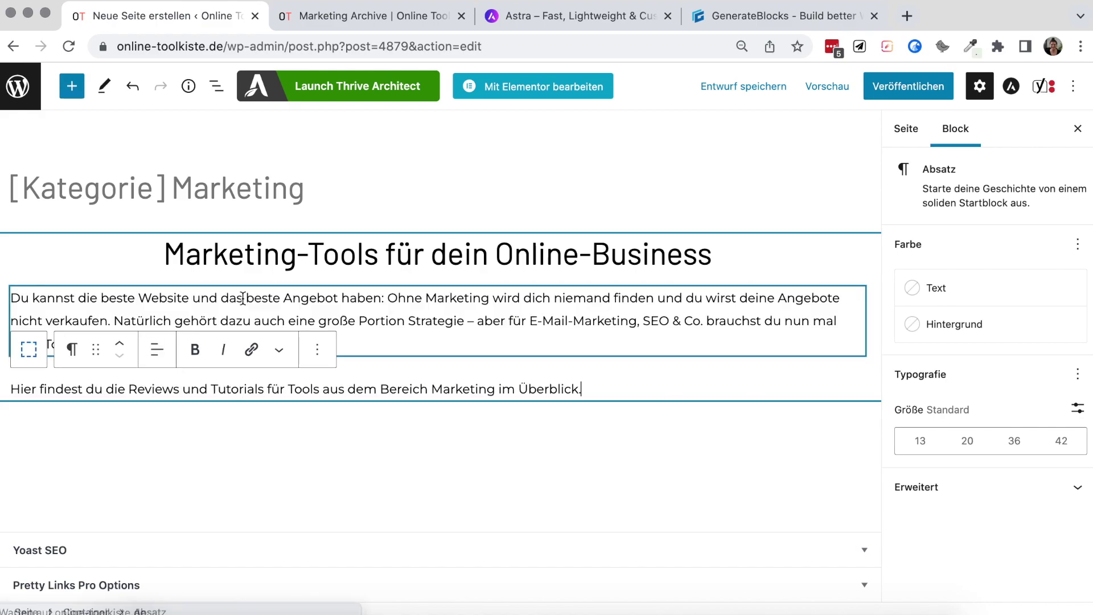
Centre the text of both pasted intro paragraphs and select the container that encloses them
left_click(184, 427)
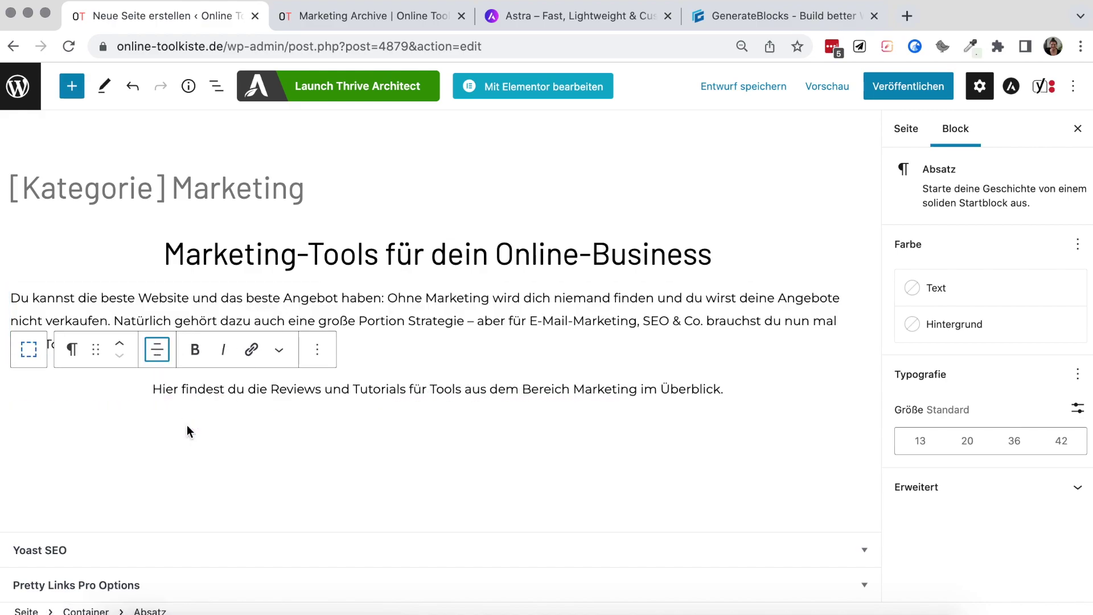
left_click(349, 342)
left_click(160, 261)
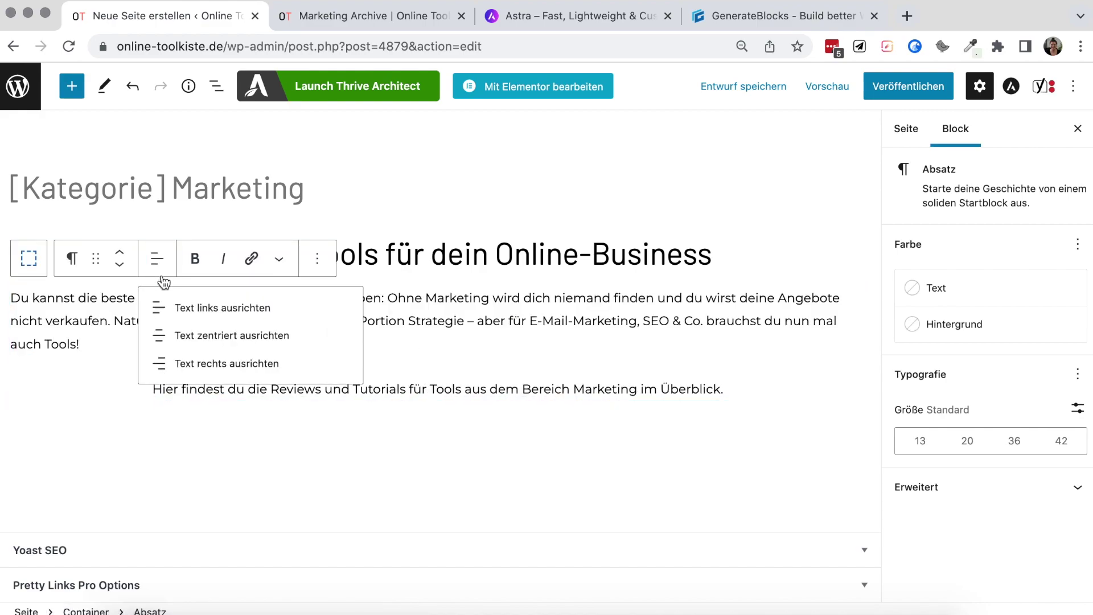
left_click(184, 337)
left_click(664, 397)
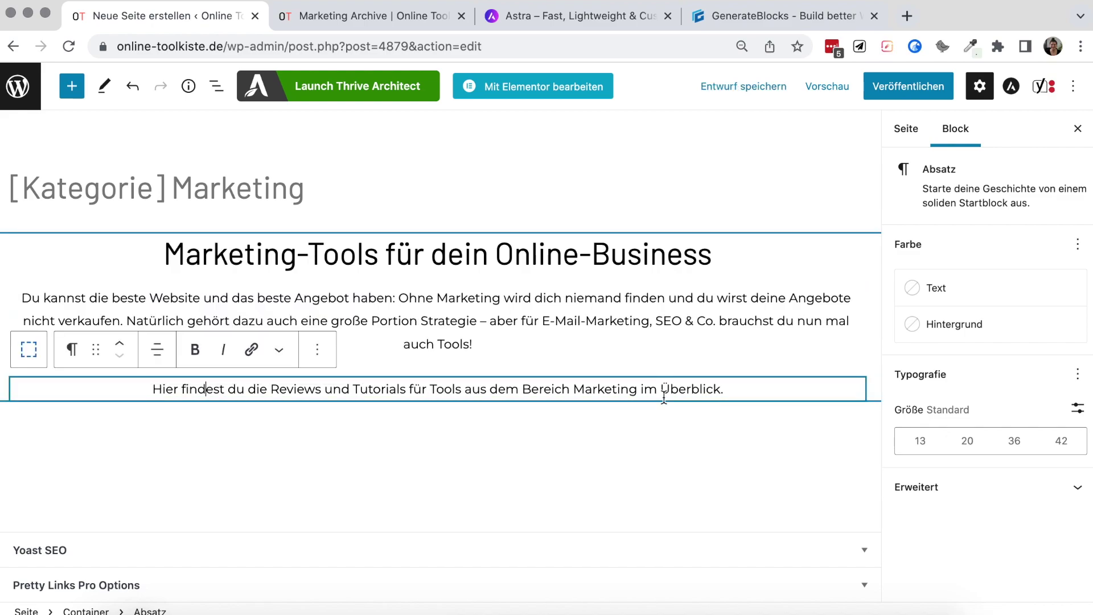
left_click(7, 266)
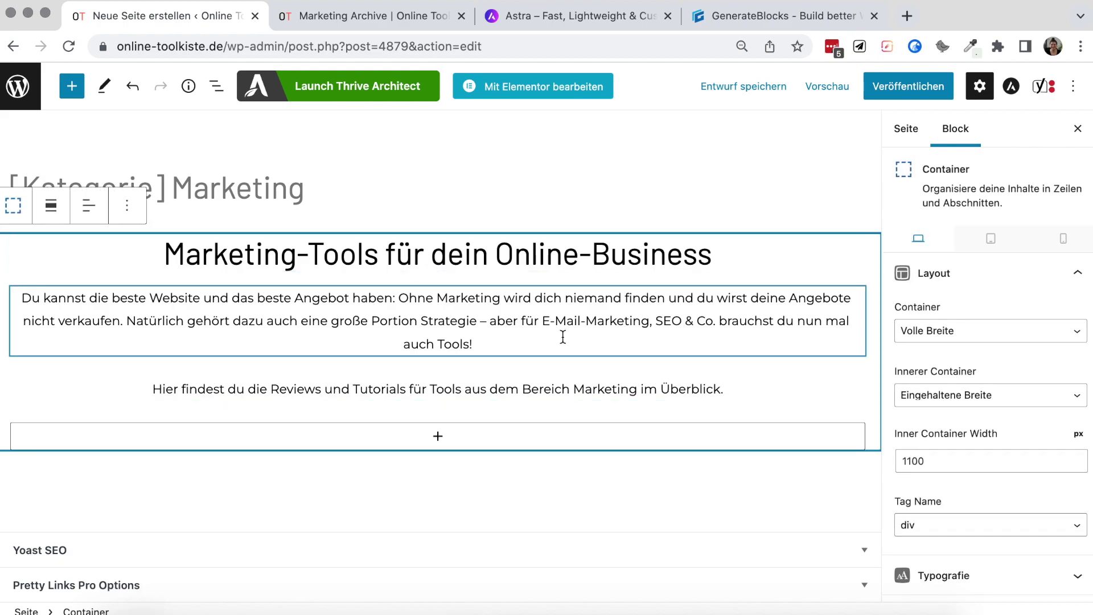
Set the intro container's inner padding to 35 px top, 35 px right, 20 px bottom and 35 px left
scroll(1011, 353, "down", 3)
scroll(1011, 353, "down", 5)
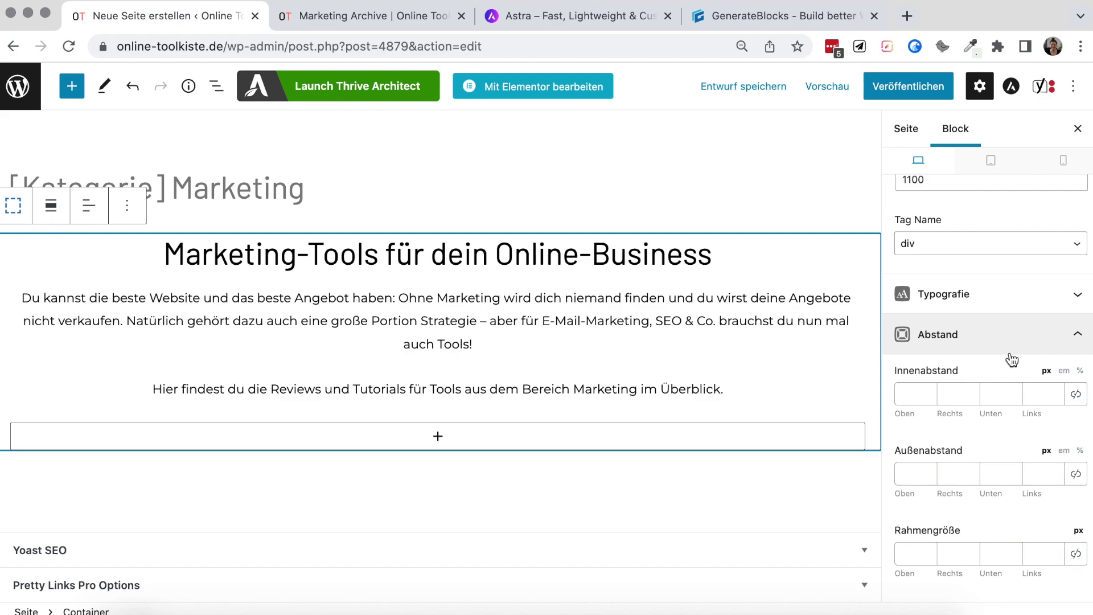
left_click(906, 394)
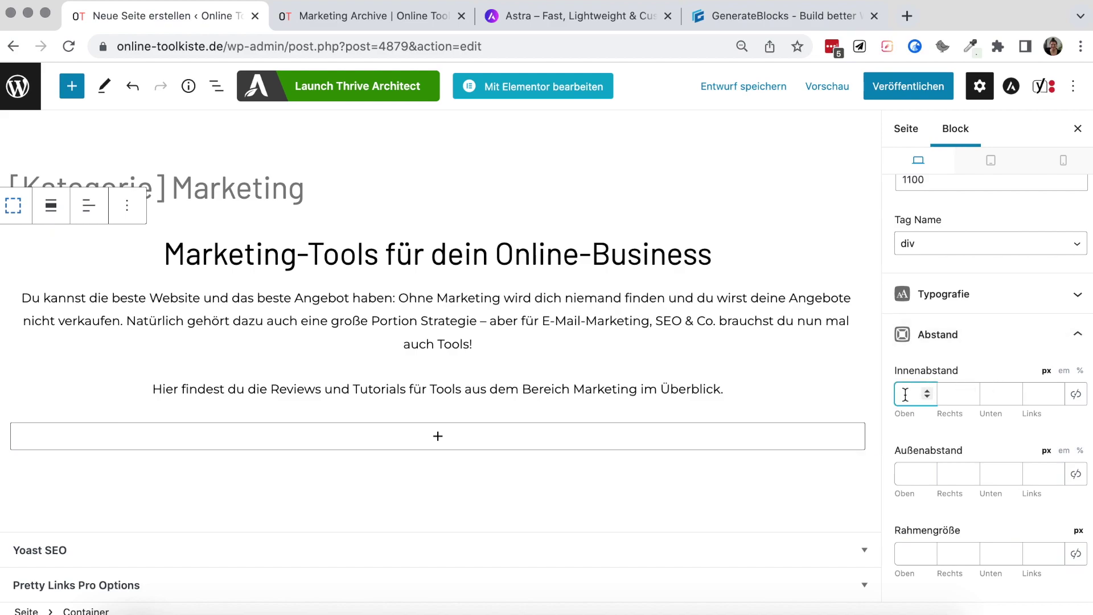
type("35")
key("Tab")
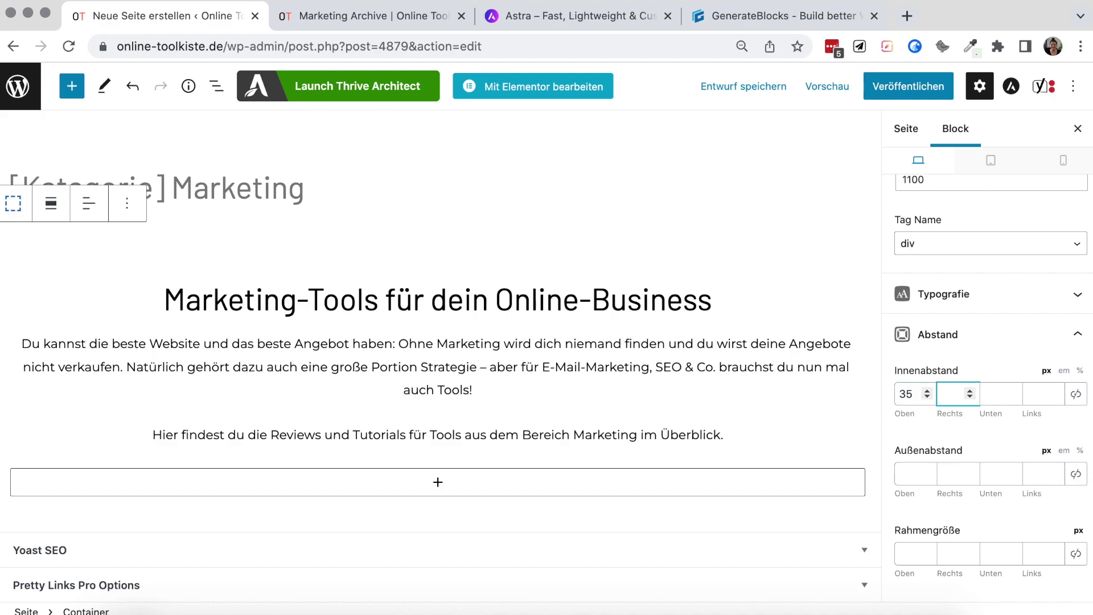
type("35")
key("Tab")
type("20")
key("Tab")
type("35")
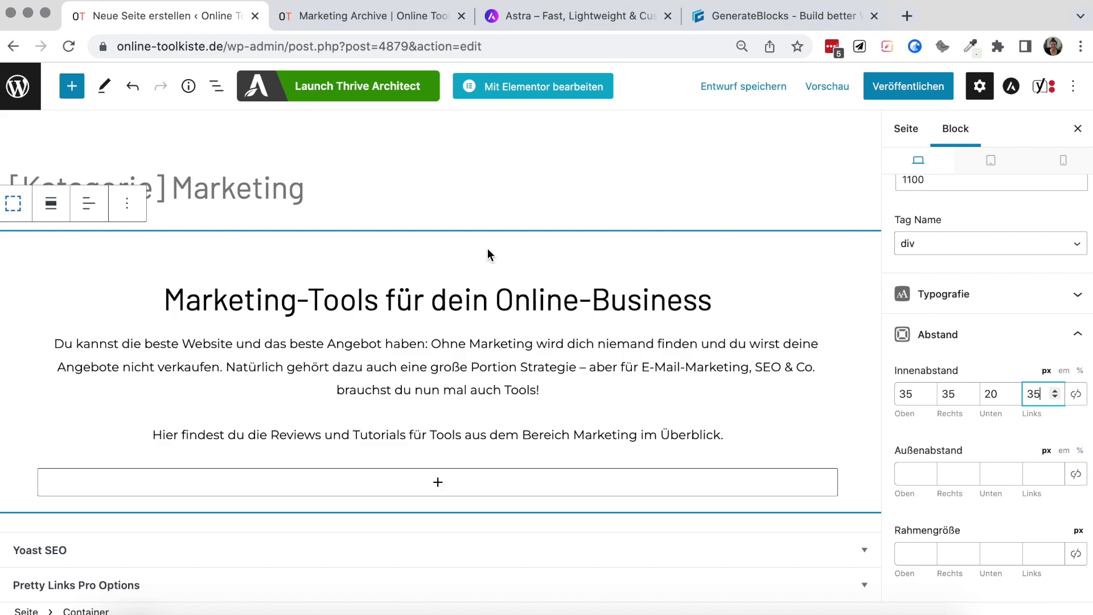
Check the layout below the intro on the live Marketing page and add a new container below the intro container
left_click(388, 17)
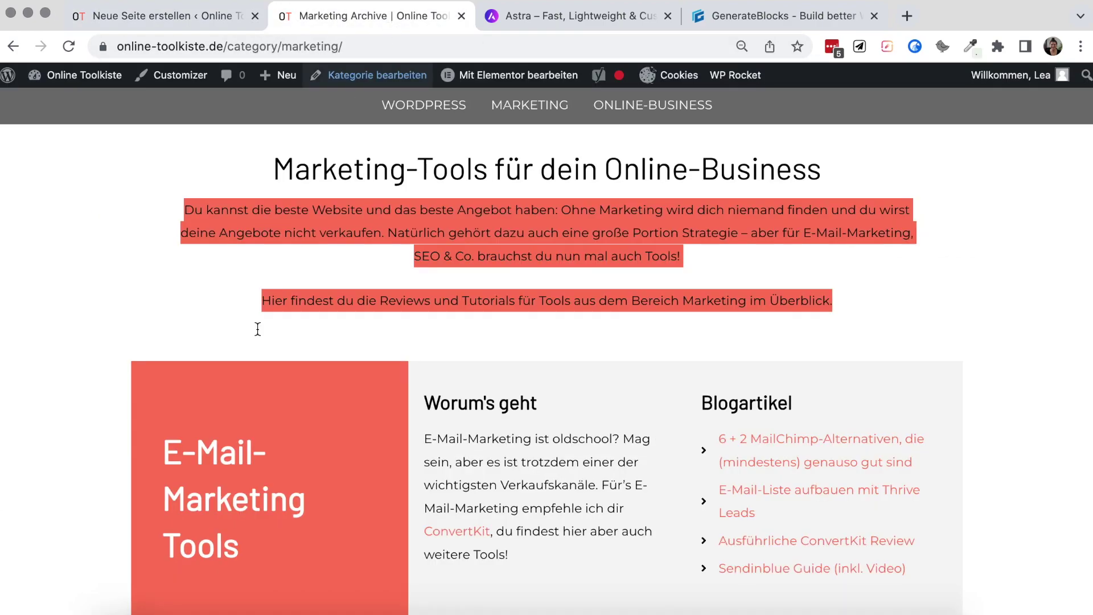
left_click(181, 327)
scroll(181, 329, "down", 2)
scroll(77, 378, "down", 3)
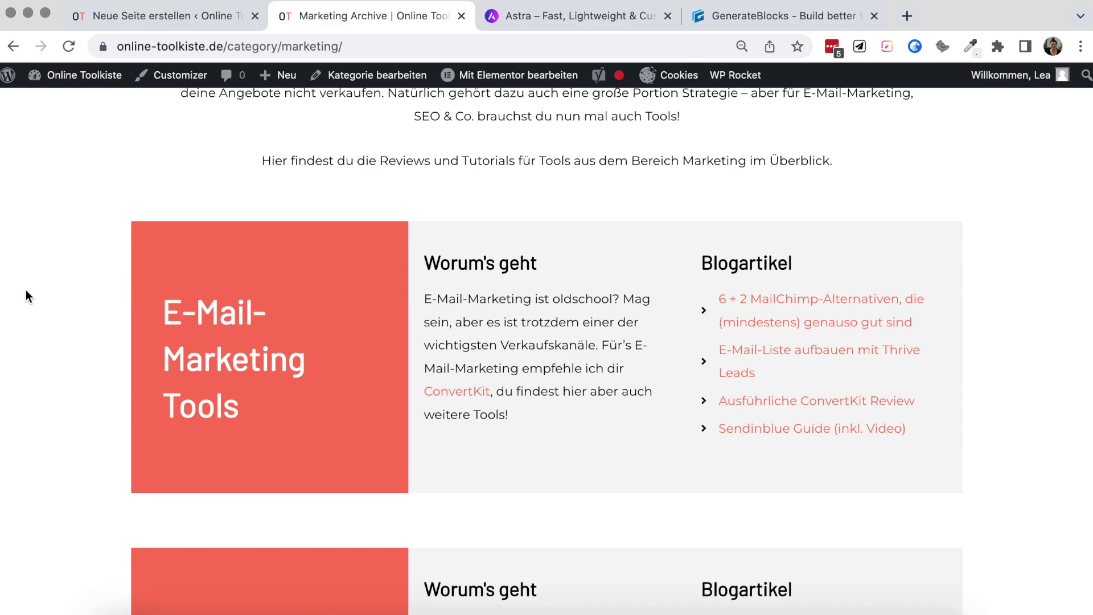
left_click(124, 18)
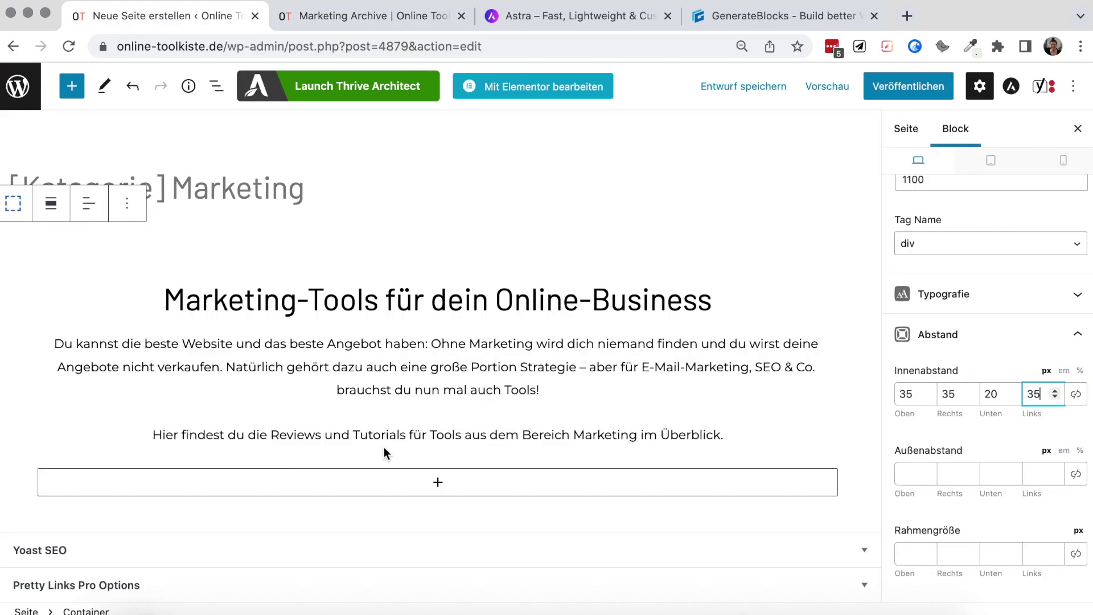
left_click(459, 517)
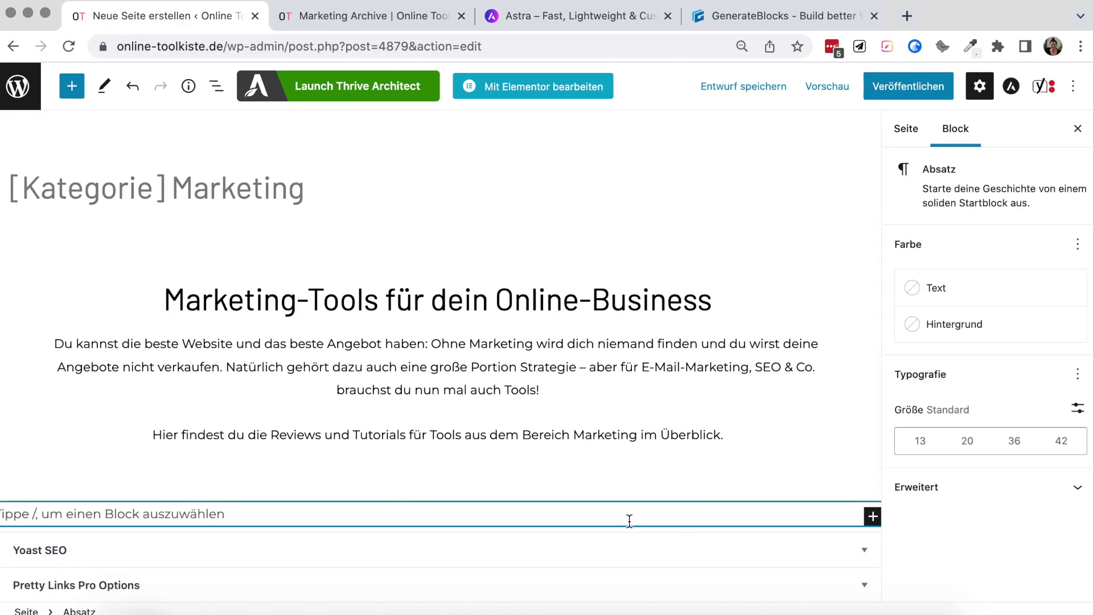
type("/con")
key("Return")
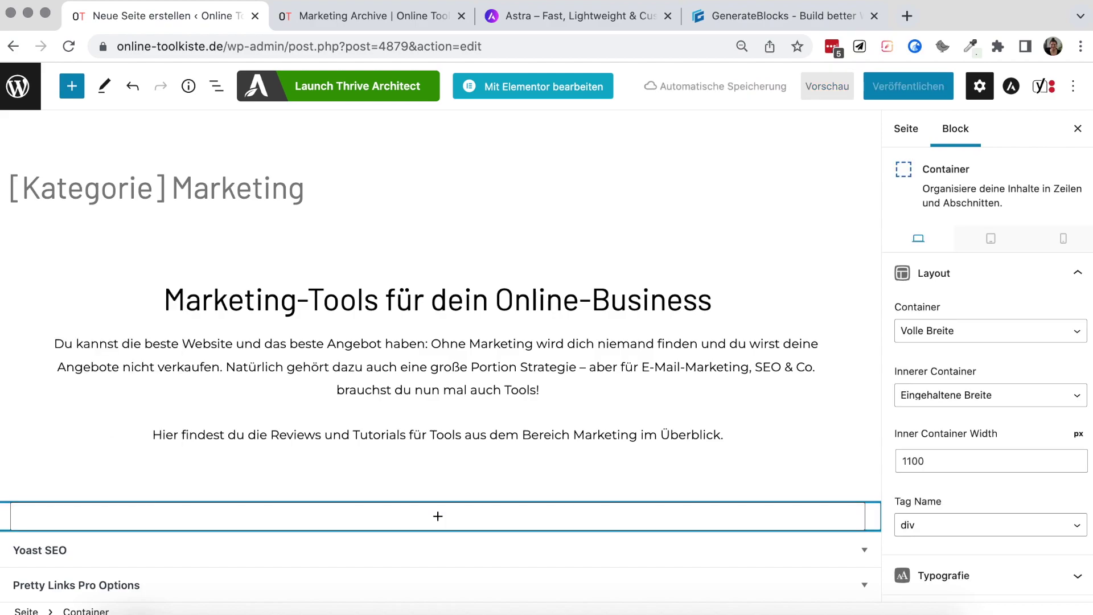
Link the new container's inner padding values and set them to 25 px on all sides
scroll(964, 477, "down", 10)
left_click(1078, 349)
left_click(914, 355)
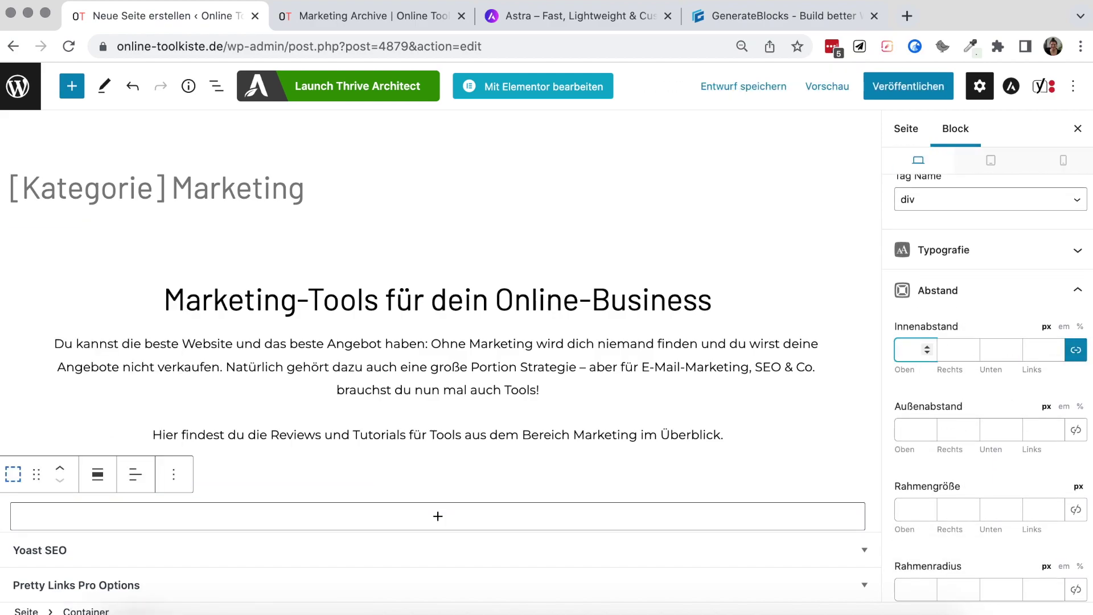
type("25")
scroll(627, 459, "down", 1)
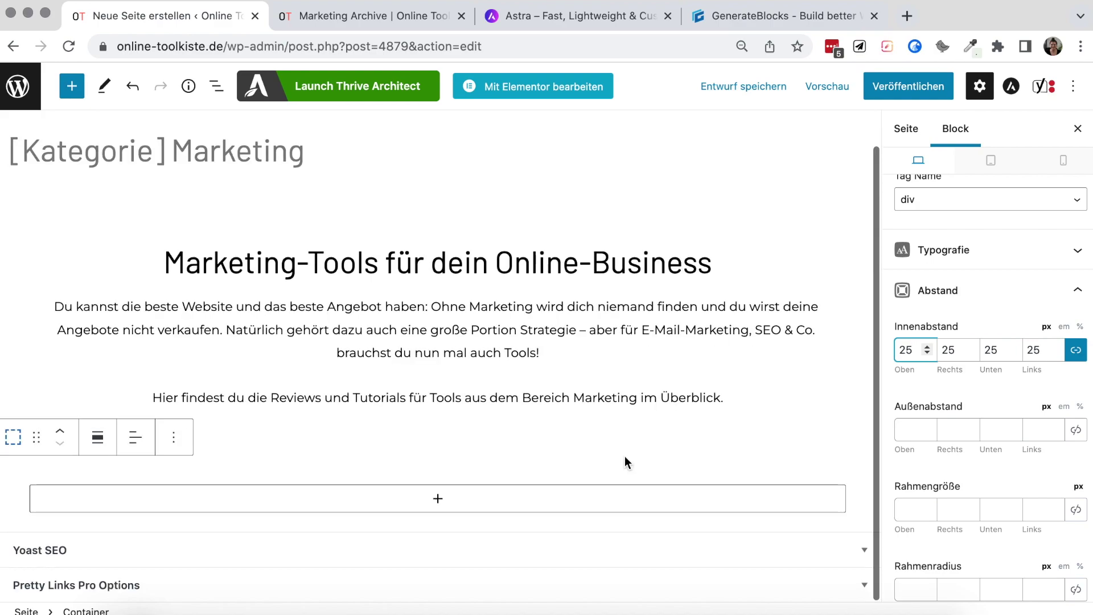
Insert a Raster block with three equal columns inside the new container
left_click(430, 504)
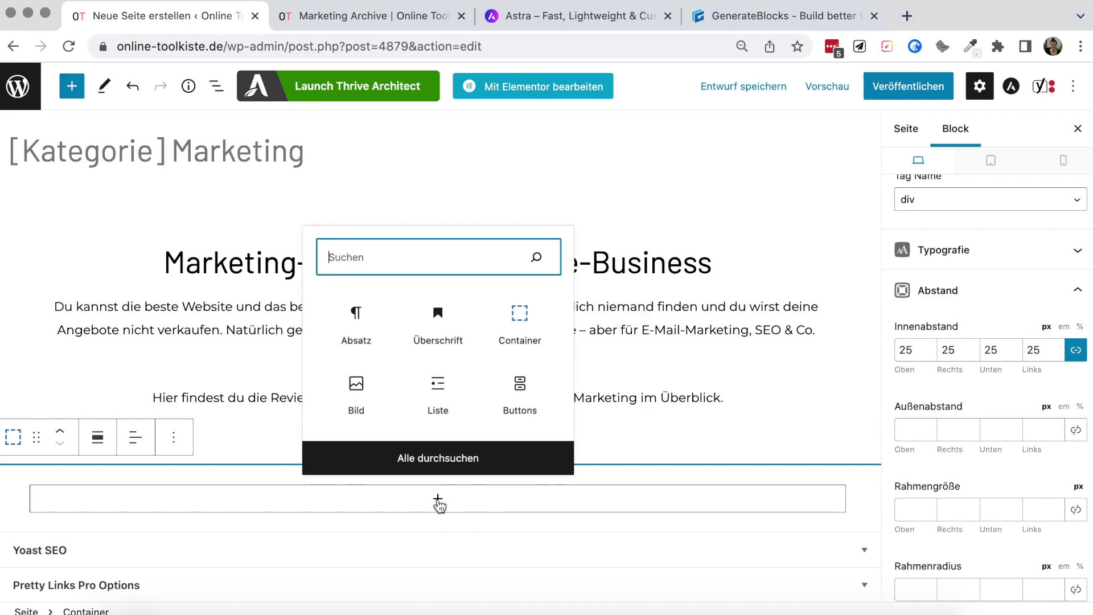
type("ras")
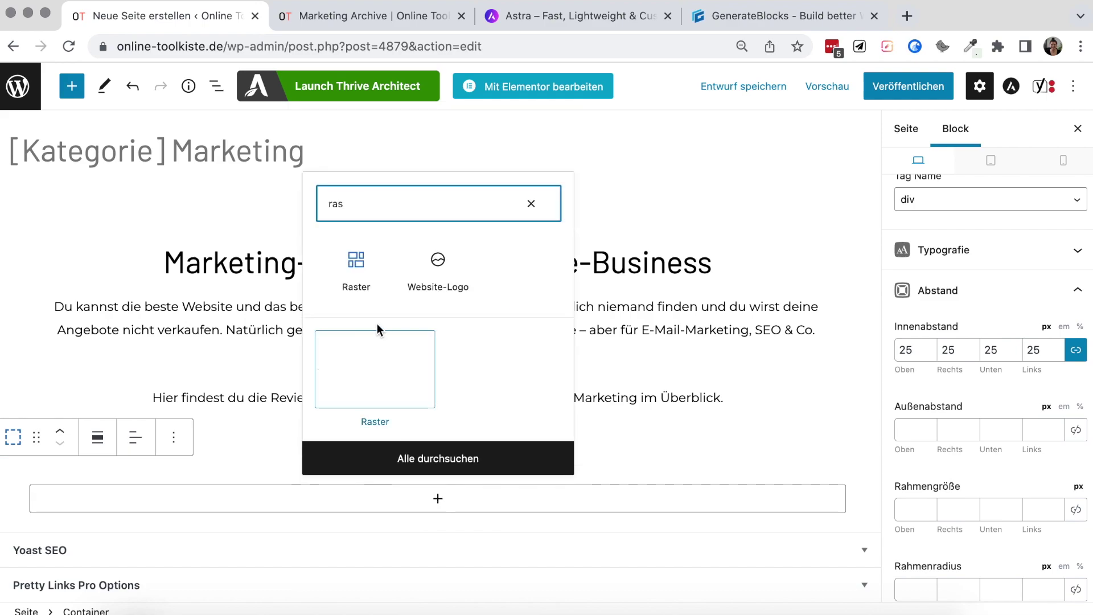
left_click(357, 263)
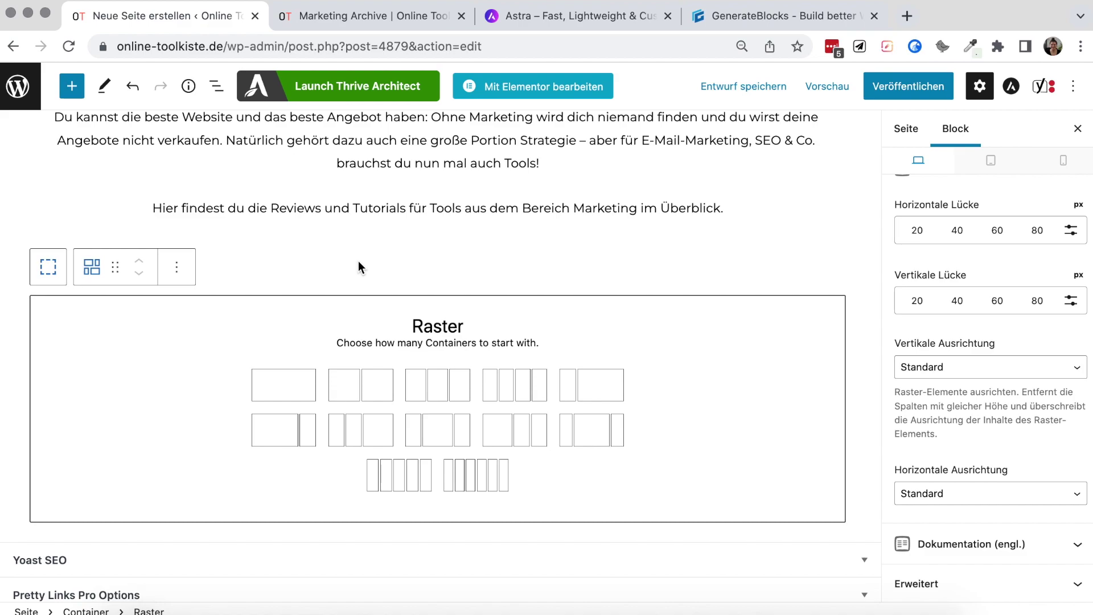
left_click(432, 393)
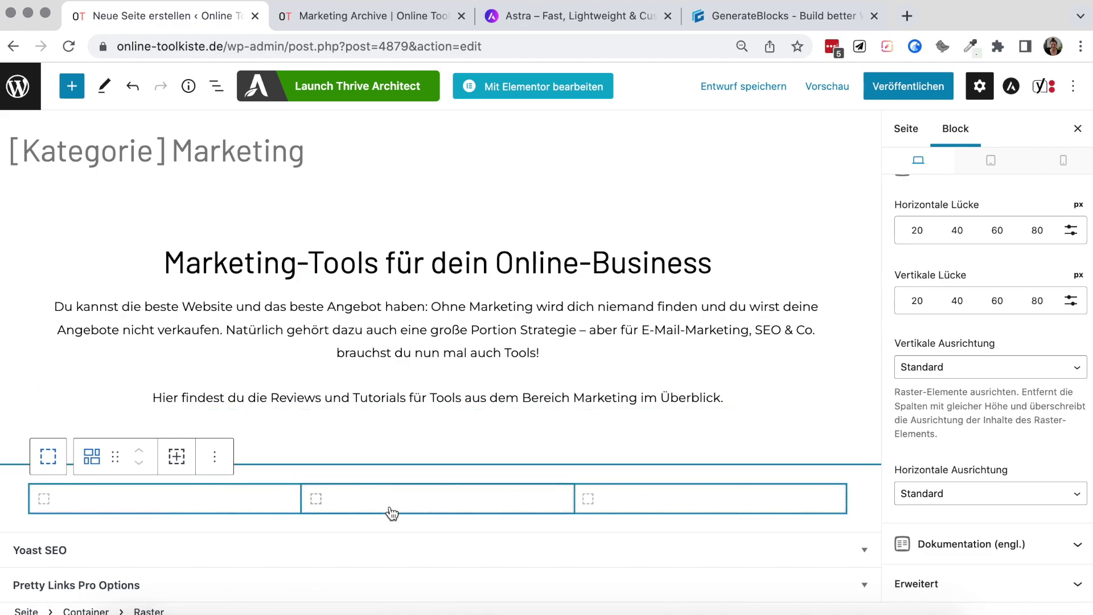
Set the background of the first grid column to the coral theme colour var(--ast-global-color-0)
left_click(64, 498)
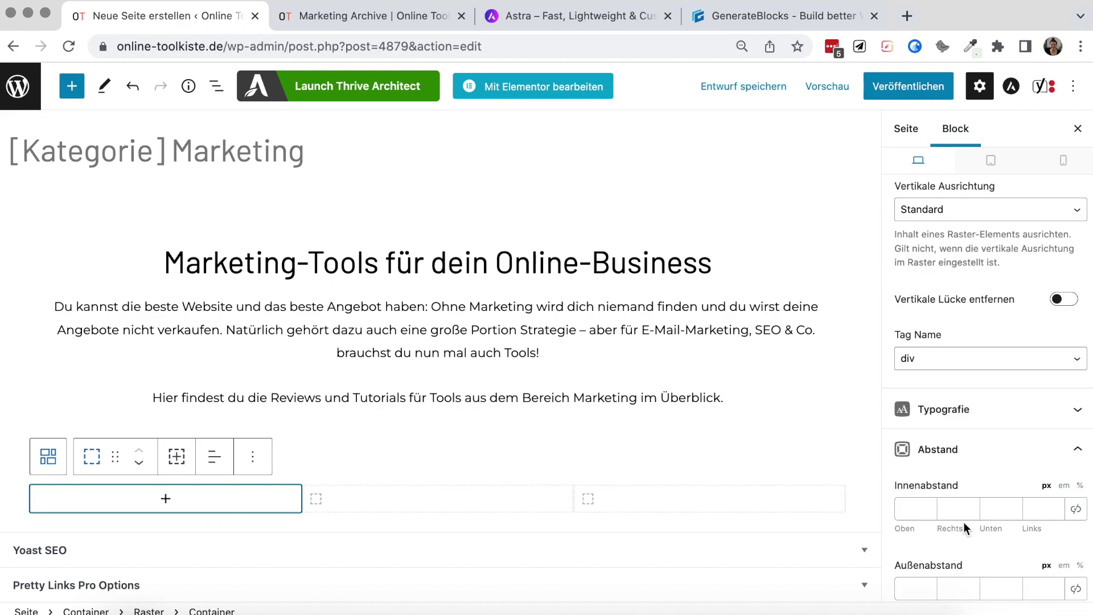
scroll(965, 525, "down", 5)
scroll(964, 528, "down", 6)
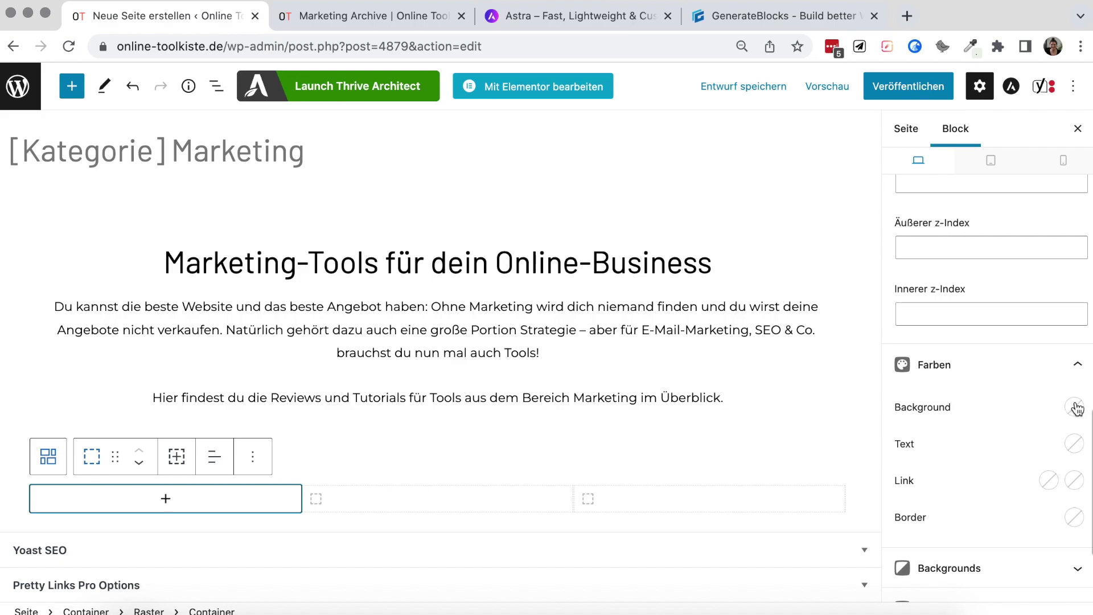
left_click(1075, 408)
left_click(884, 336)
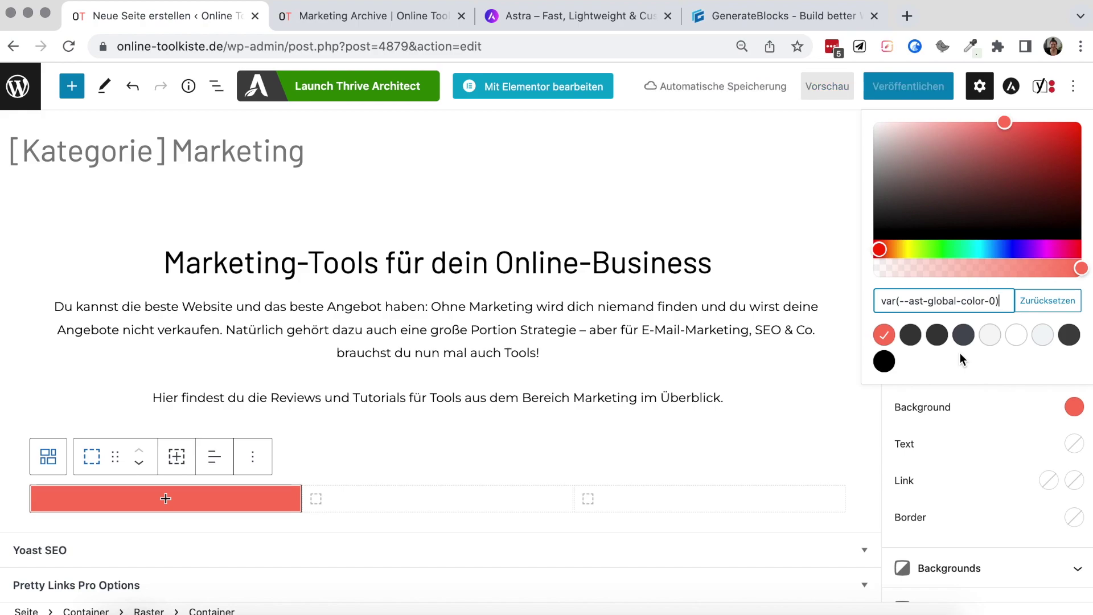
Add a heading block in the coral column with the text "E-Mail-Marketing Tools"
left_click(166, 498)
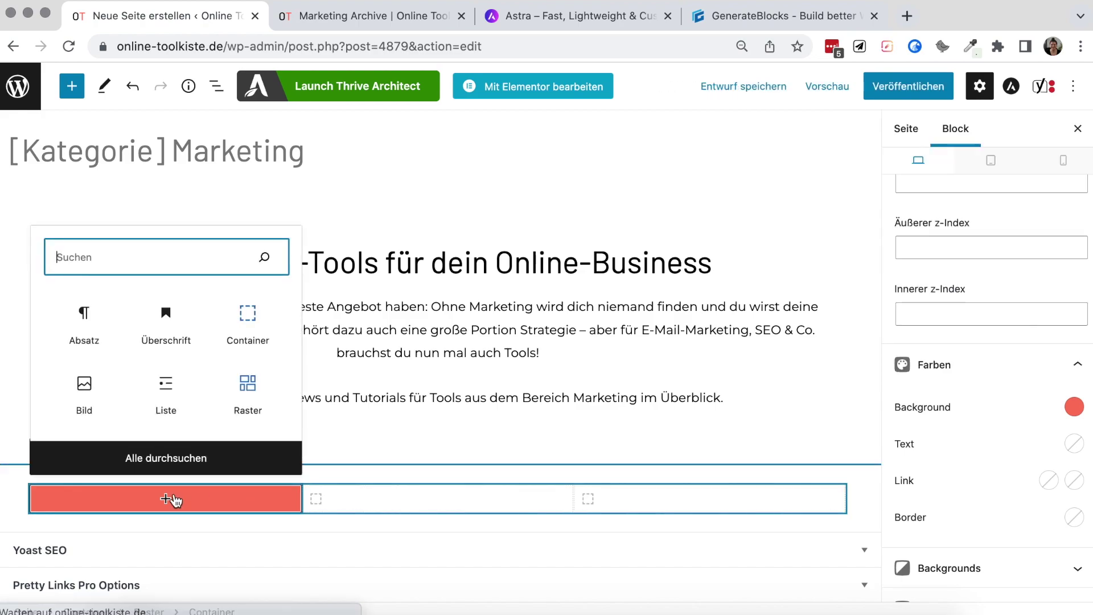
left_click(181, 352)
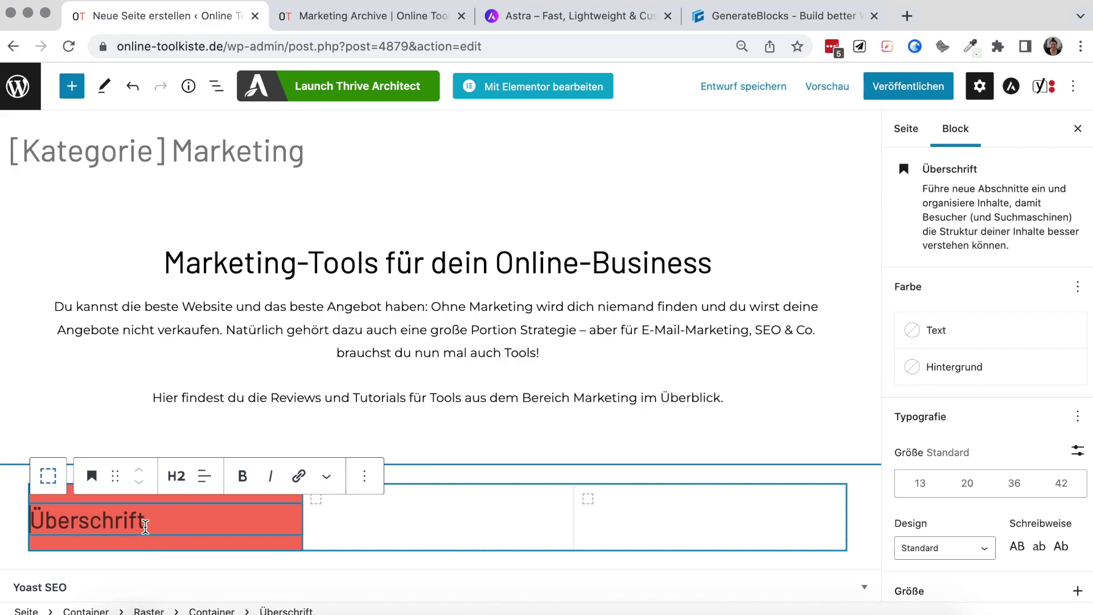
type("E-Mail-a")
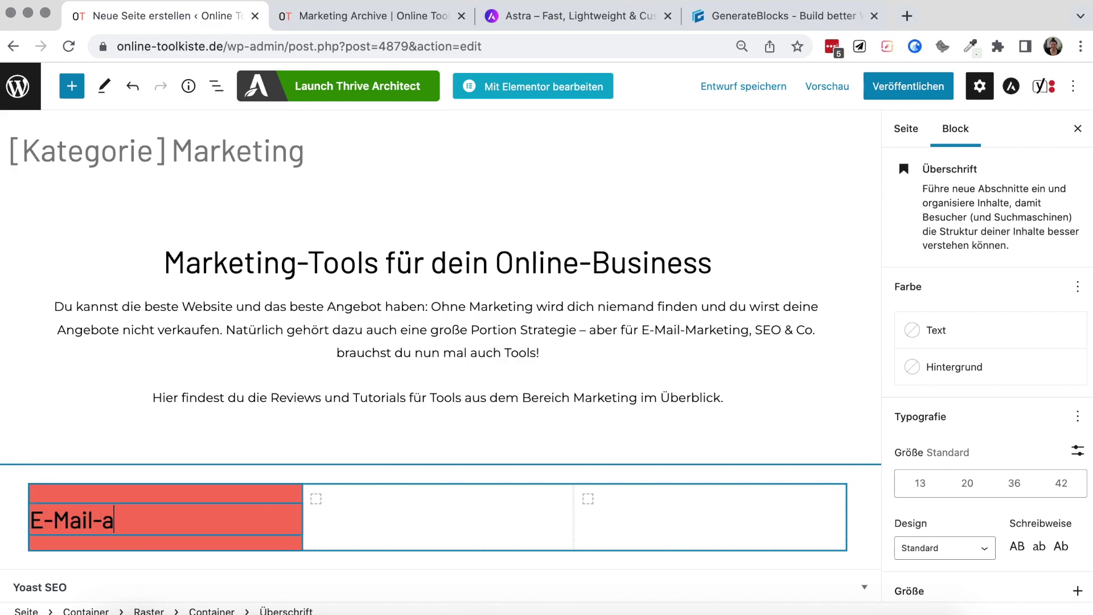
key("BackSpace")
type("Marketing-T")
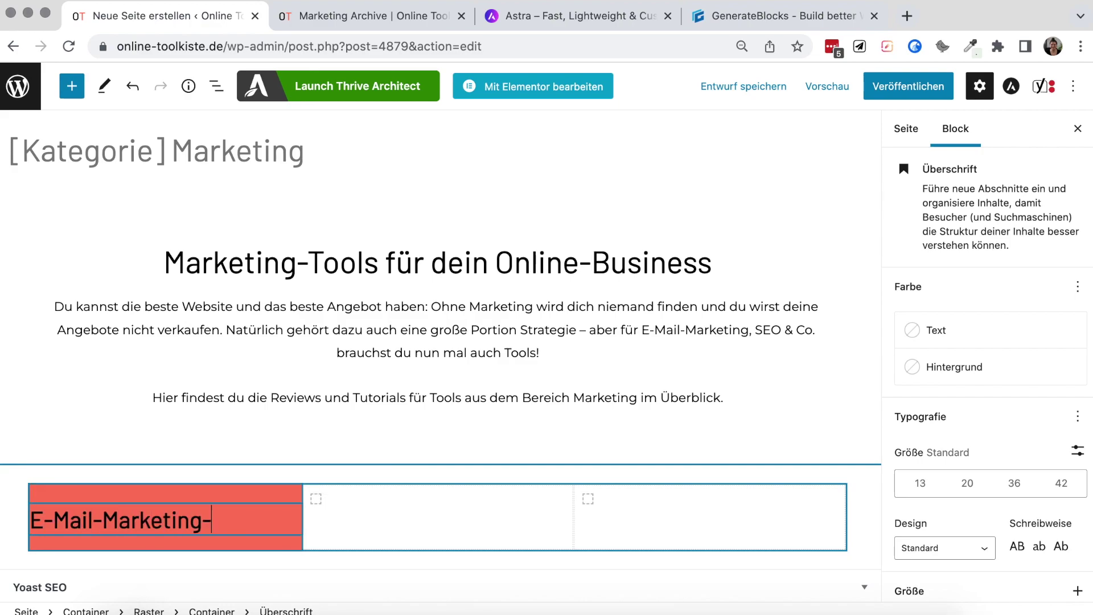
key("BackSpace")
key("BackSpace")
type("Tools")
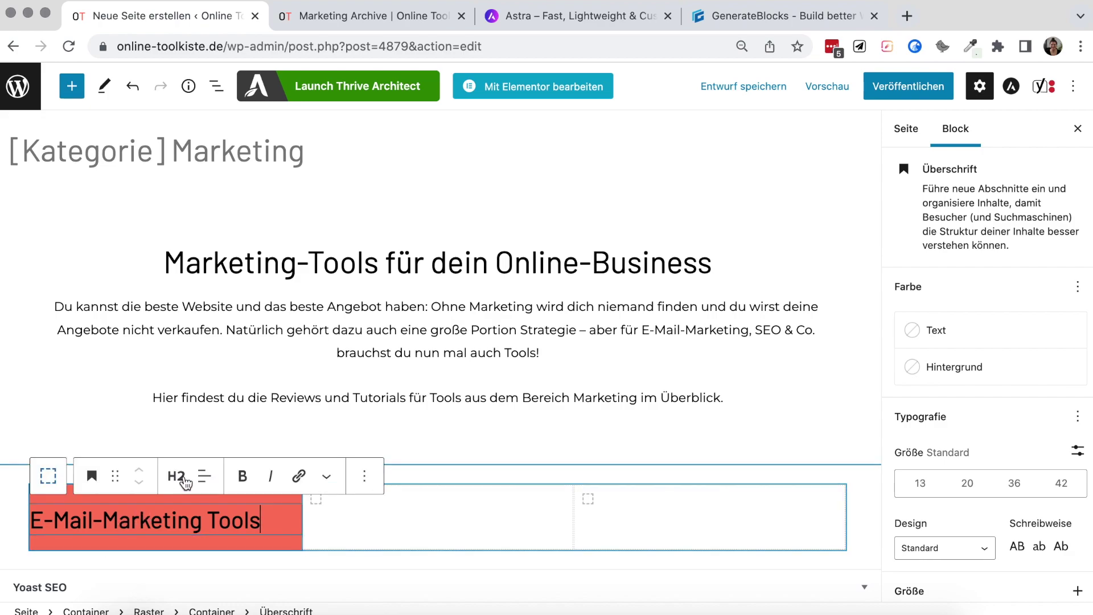
Set the "E-Mail-Marketing Tools" heading's text colour to white and its font size to 42
left_click(918, 337)
left_click(818, 412)
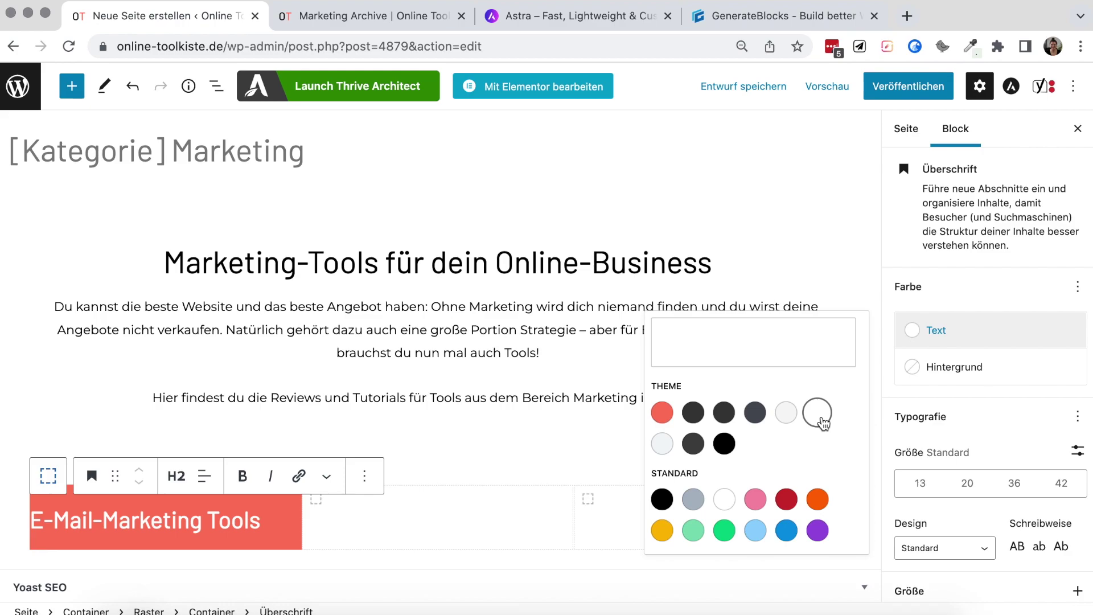
left_click(1062, 483)
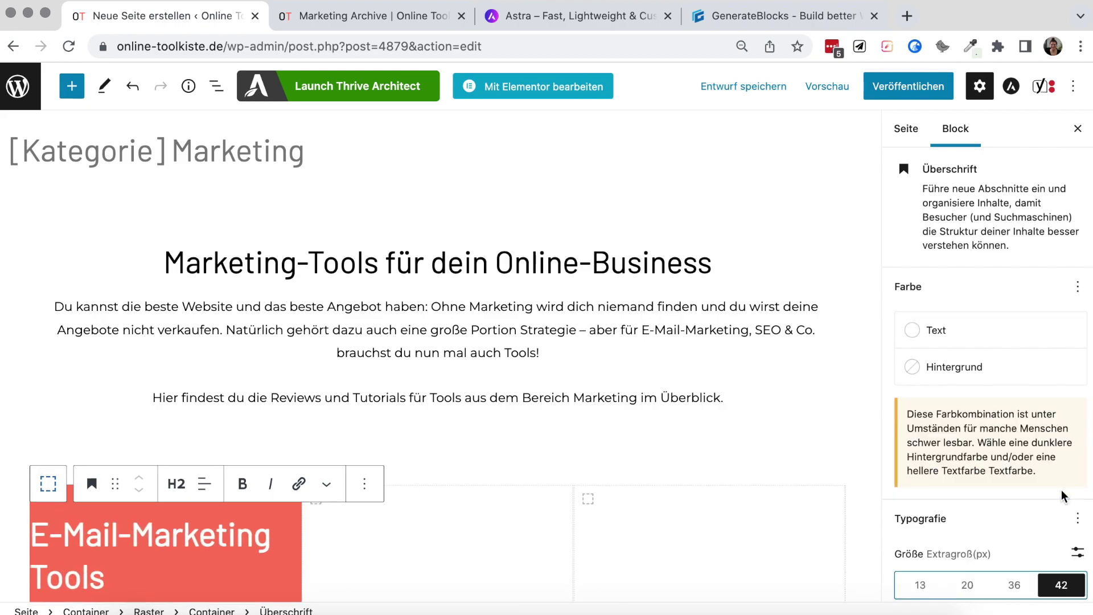
scroll(1026, 451, "down", 2)
scroll(1026, 451, "down", 2)
scroll(586, 430, "down", 3)
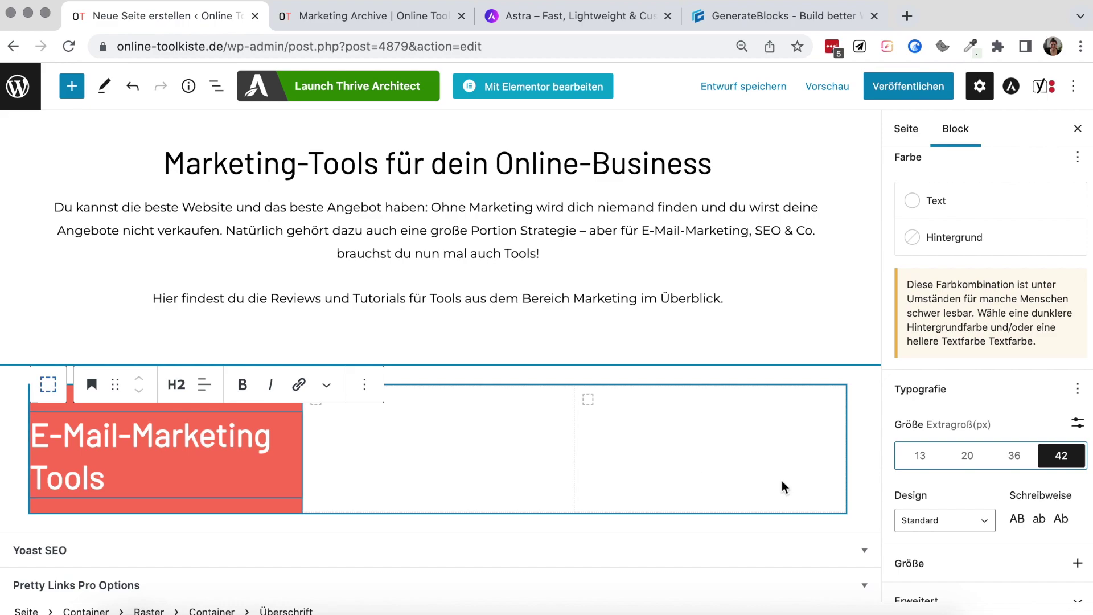
Link the coral column container's inner padding values and set them to 40 px on all sides
left_click(273, 414)
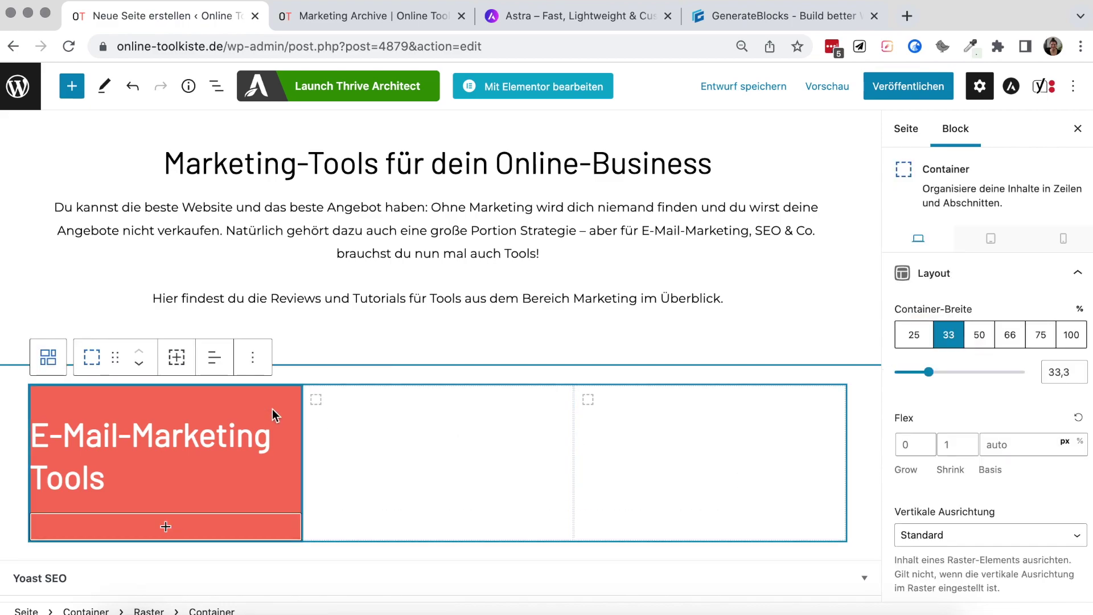
scroll(1005, 305, "down", 3)
scroll(984, 340, "down", 5)
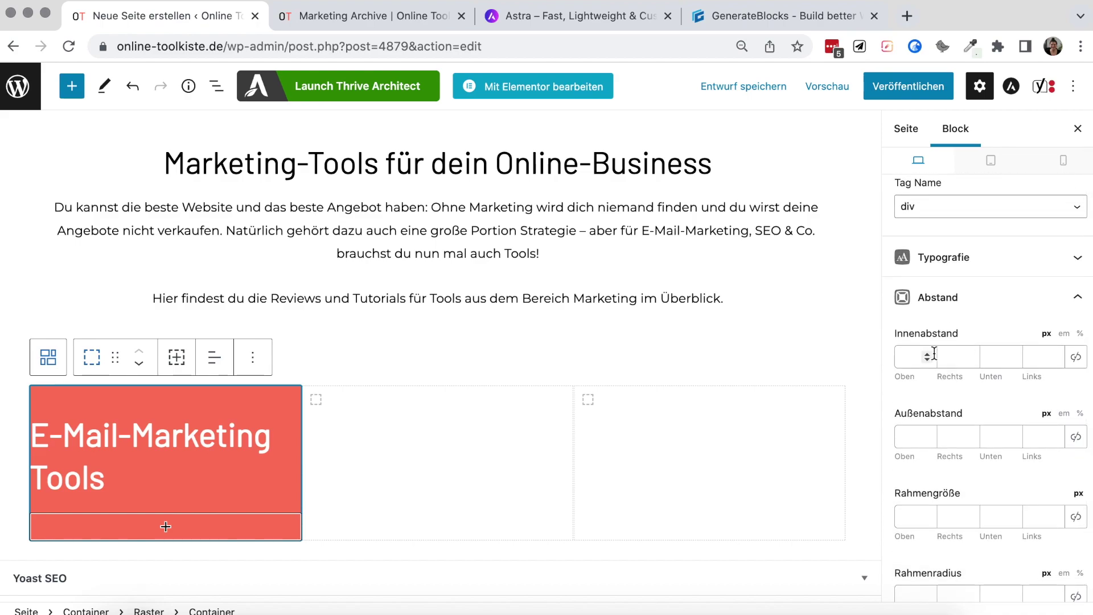
left_click(1076, 357)
left_click(920, 365)
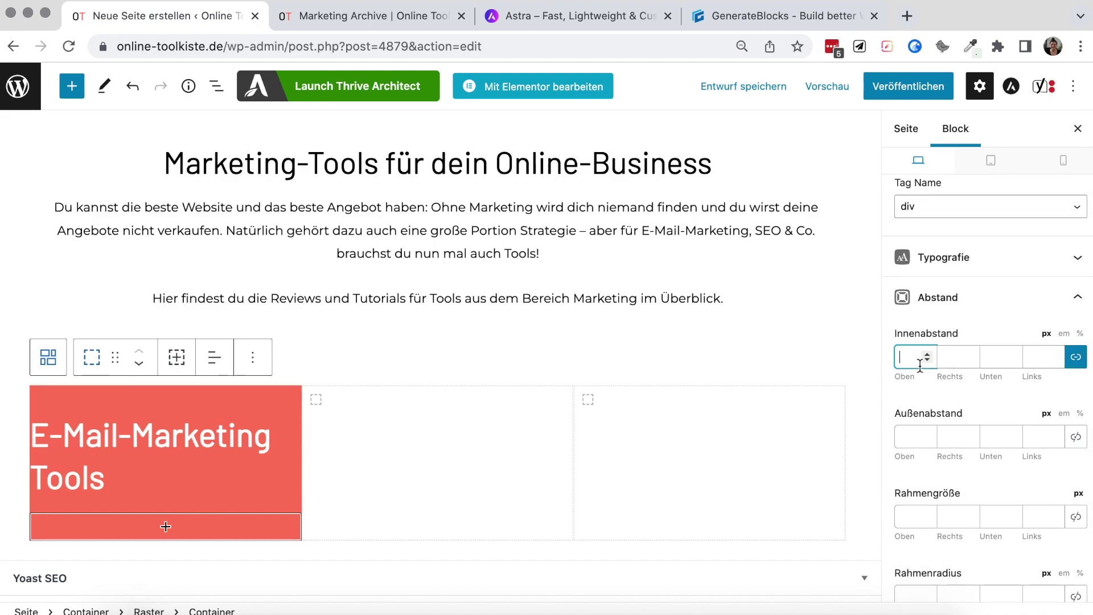
type("40")
scroll(338, 351, "down", 2)
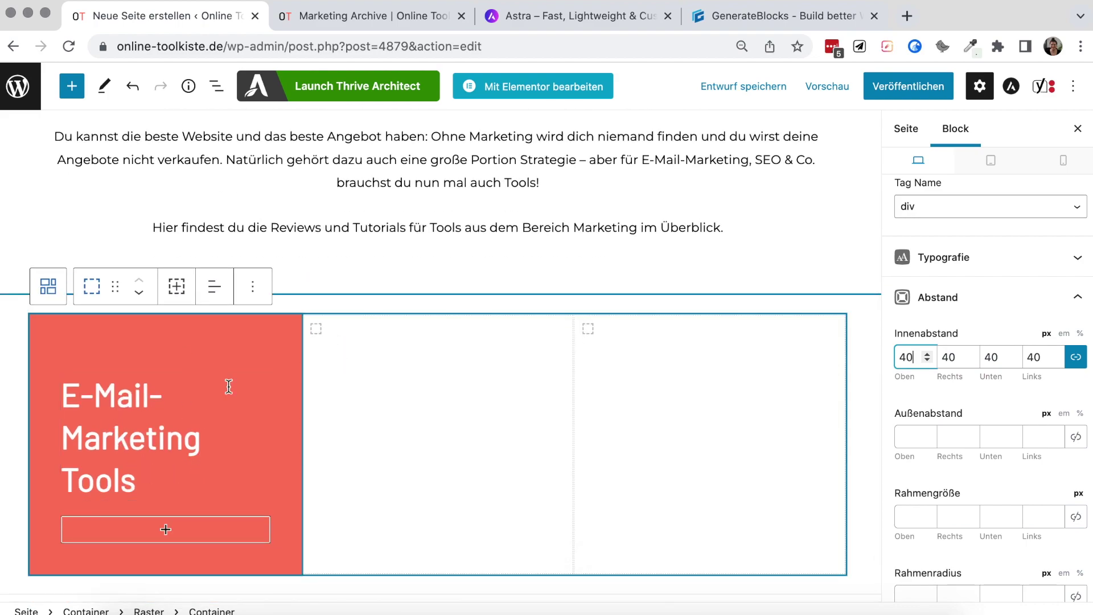
Compare the coral column's layout with the E-Mail-Marketing Tools section on the live Marketing category page
left_click(371, 21)
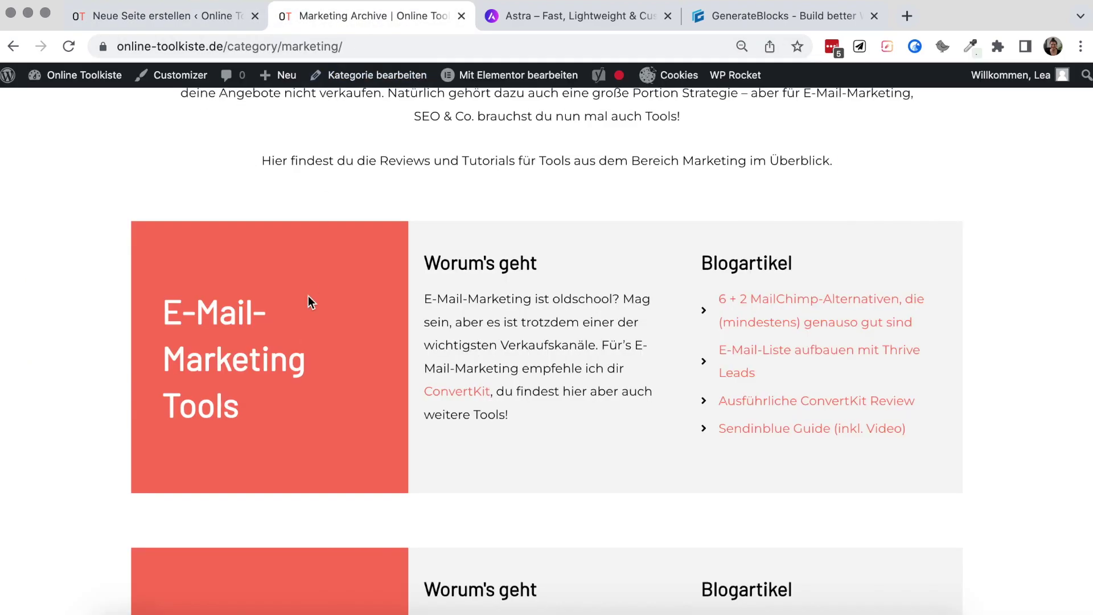
scroll(308, 295, "down", 1)
left_click(140, 21)
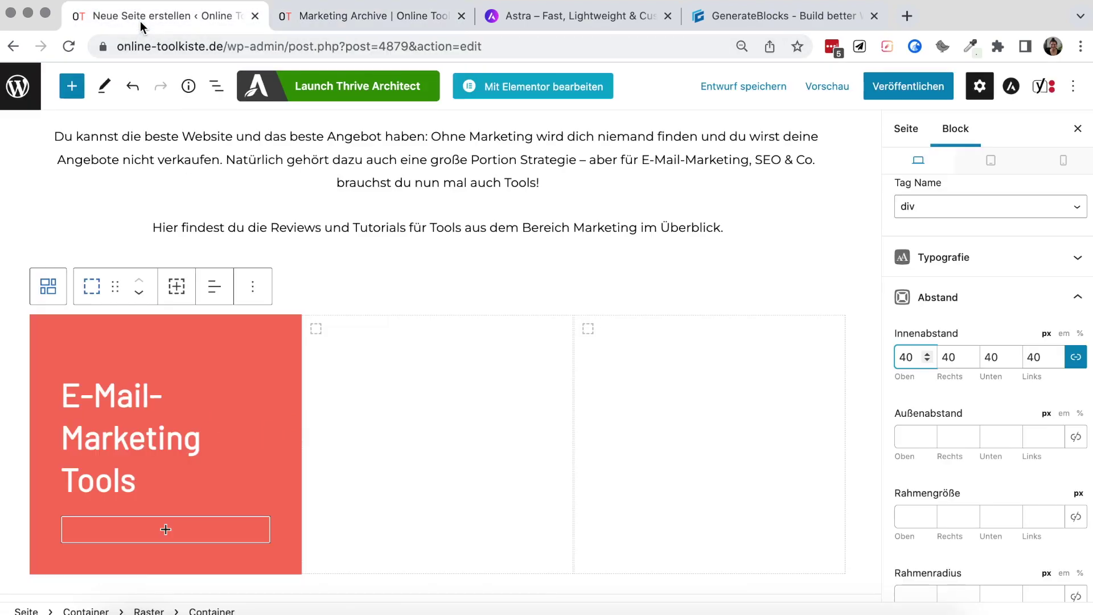
left_click(368, 20)
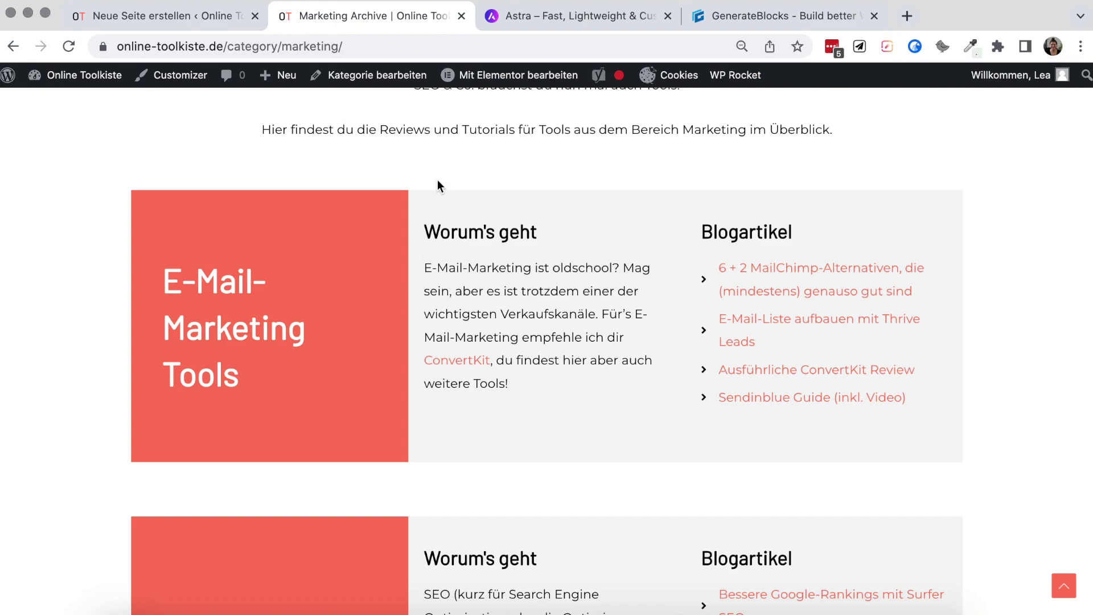
left_click(221, 16)
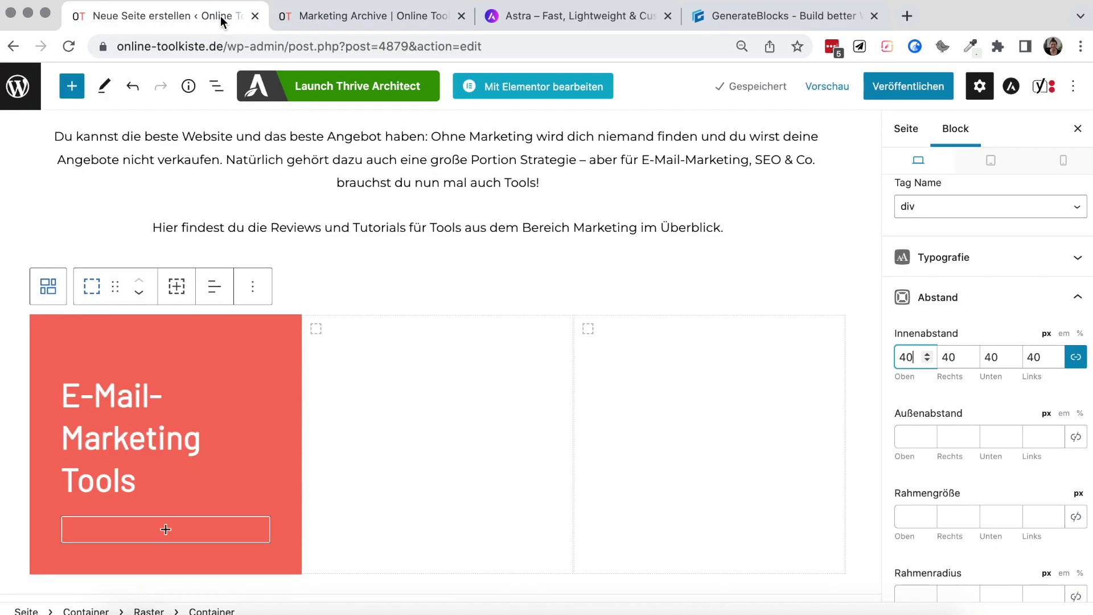
Set the background of the middle grid column to the light grey theme colour var(--ast-global-color-4)
left_click(333, 340)
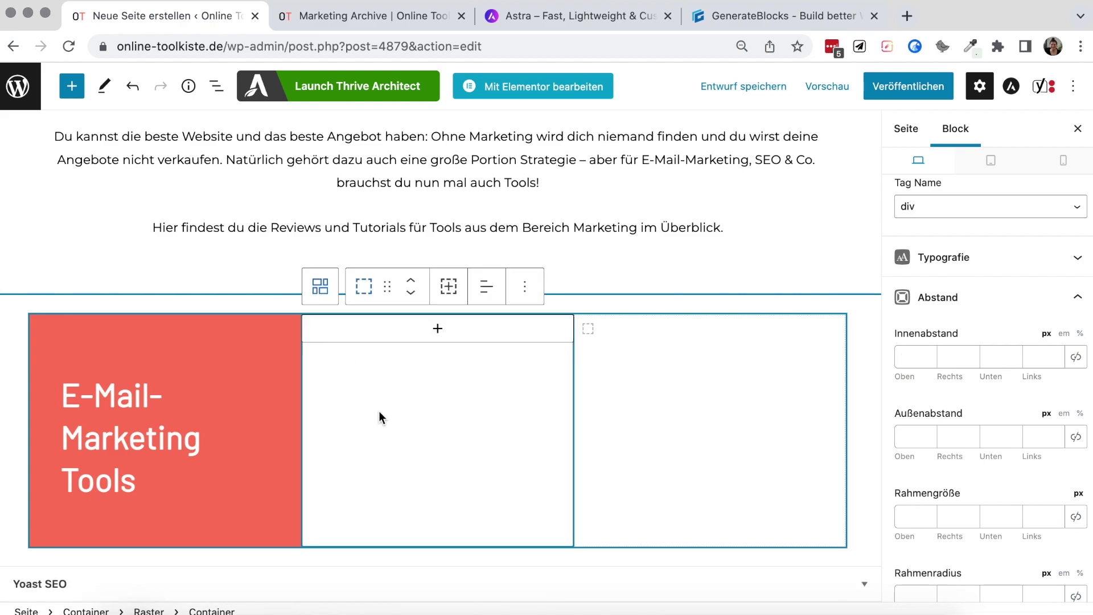
scroll(942, 391, "down", 10)
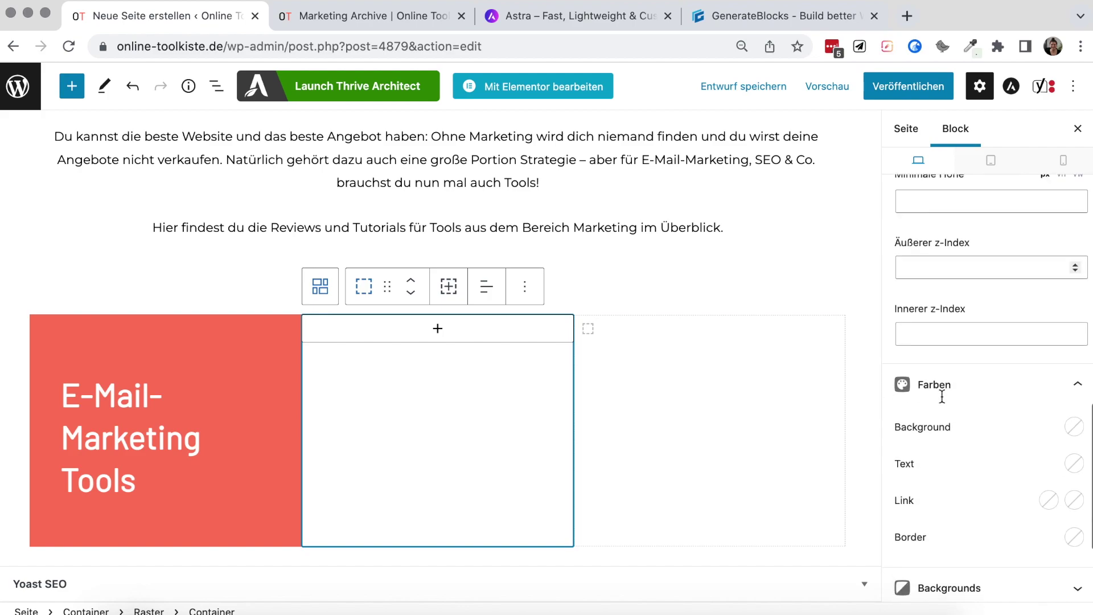
left_click(1075, 410)
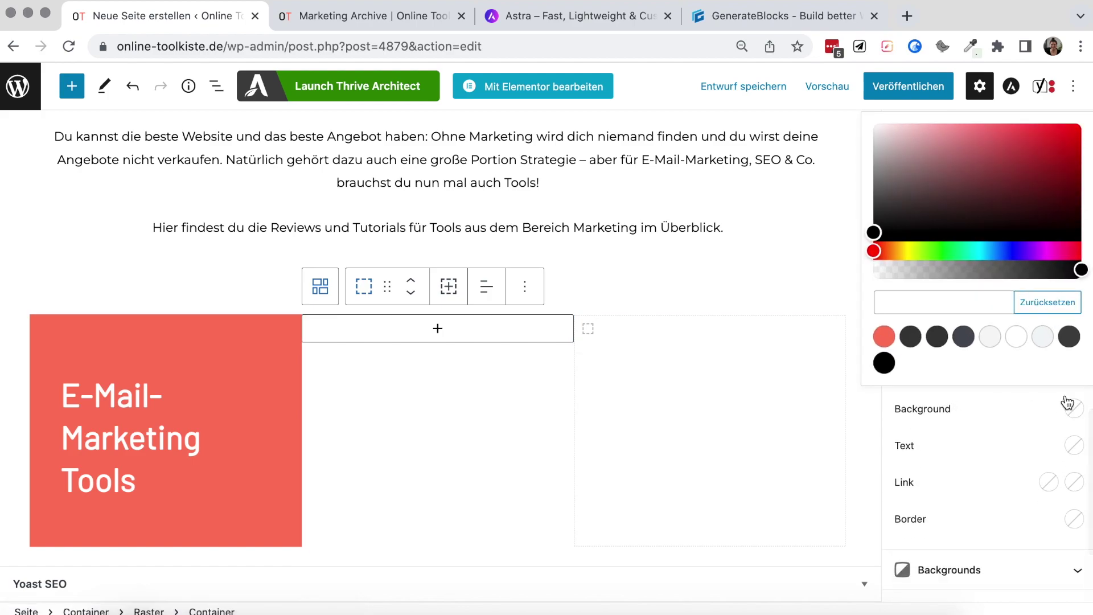
left_click(991, 337)
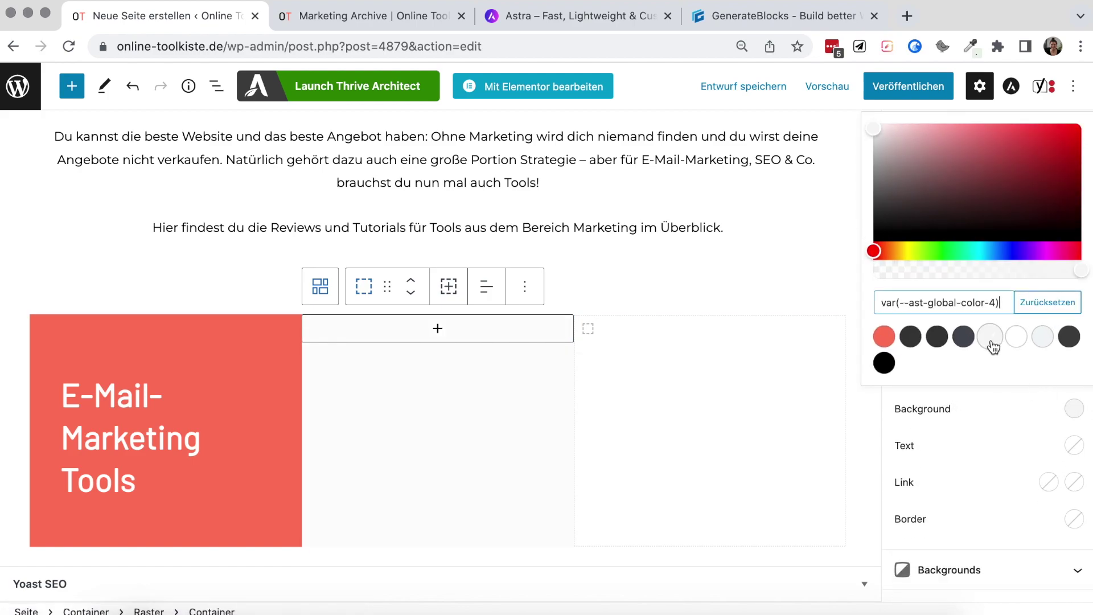
left_click(966, 390)
Set the middle column's inner padding to 30 px at the top and 20 px at the right, bottom and left
scroll(966, 390, "up", 5)
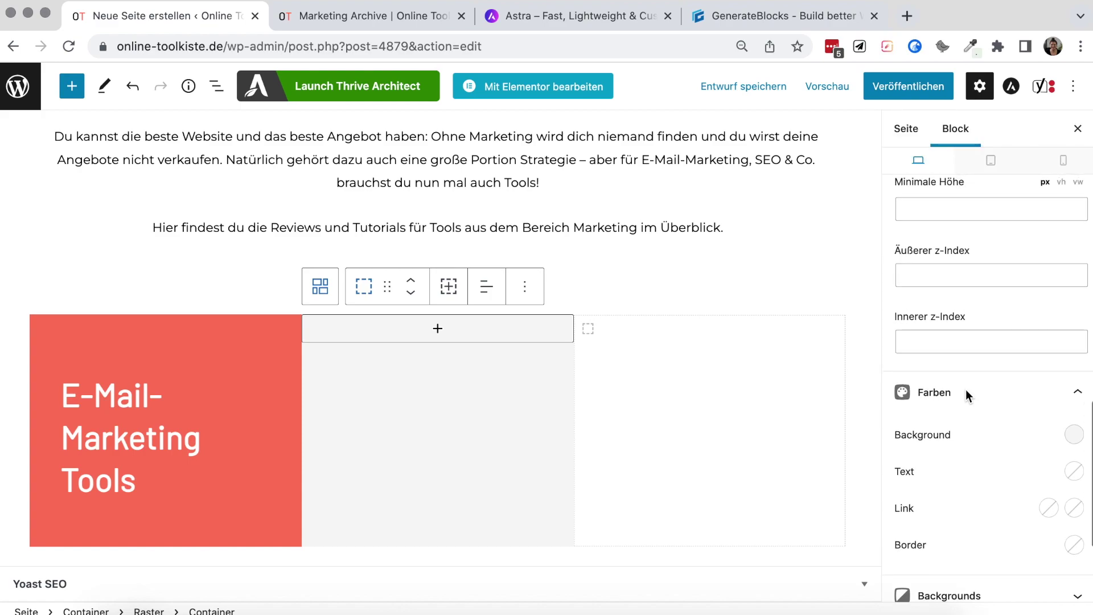
scroll(952, 364, "up", 5)
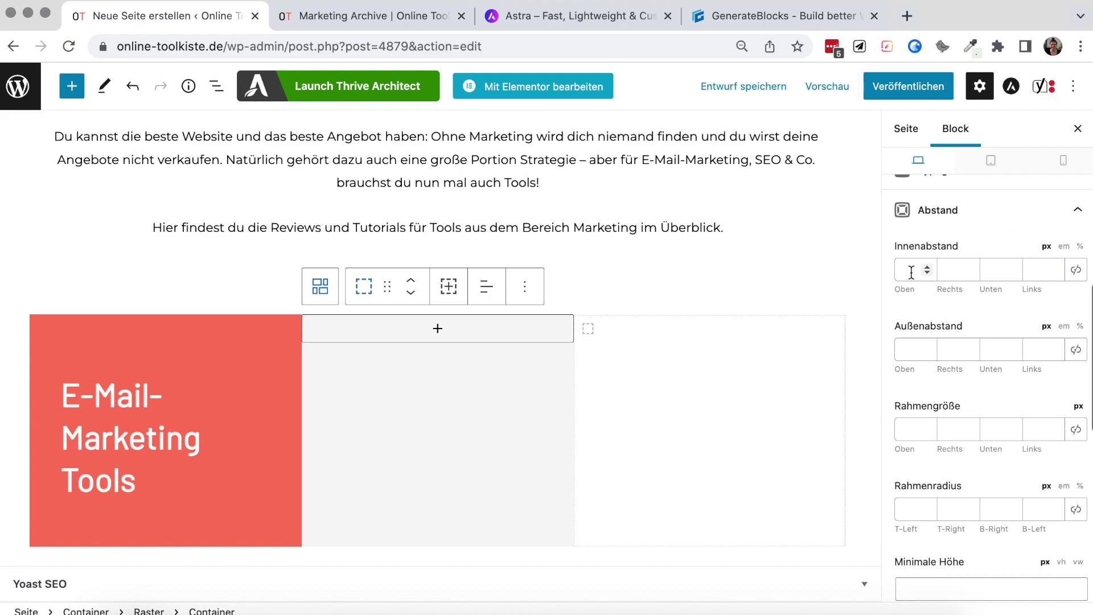
left_click(910, 269)
type("30")
key("Tab")
type("20")
key("Tab")
type("20")
key("Tab")
type("2")
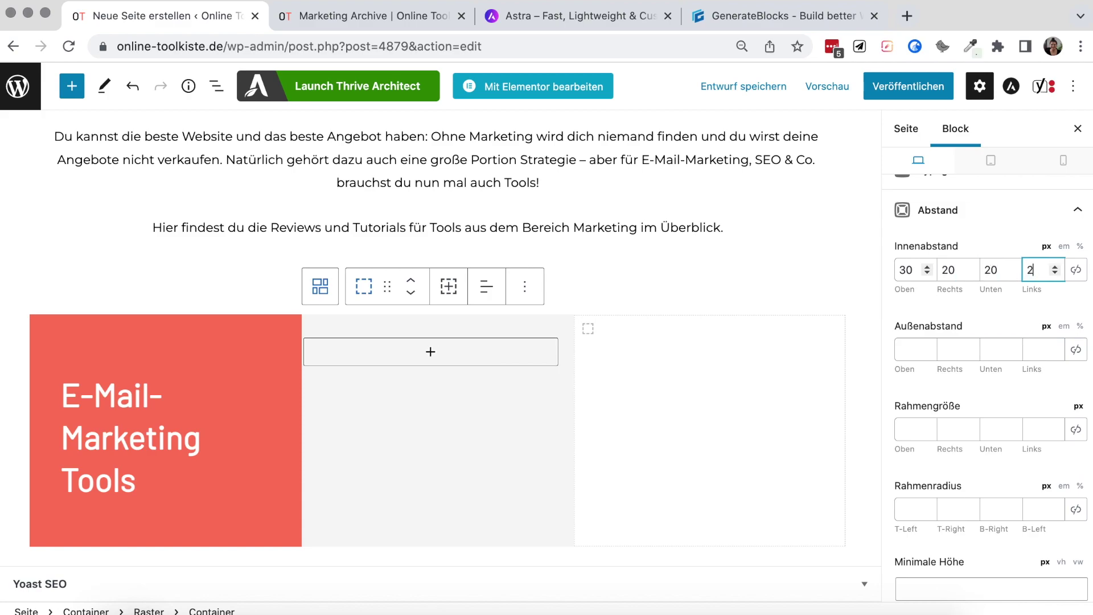
type("0")
Add an H3 heading block with the text "Worum's geht" in the middle column
left_click(386, 361)
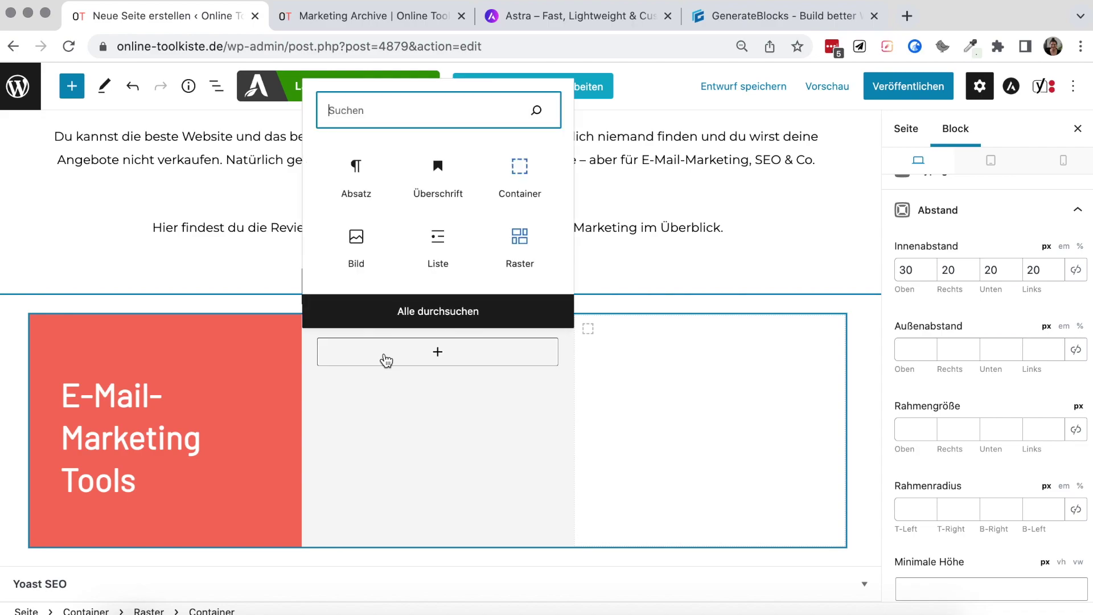
left_click(439, 173)
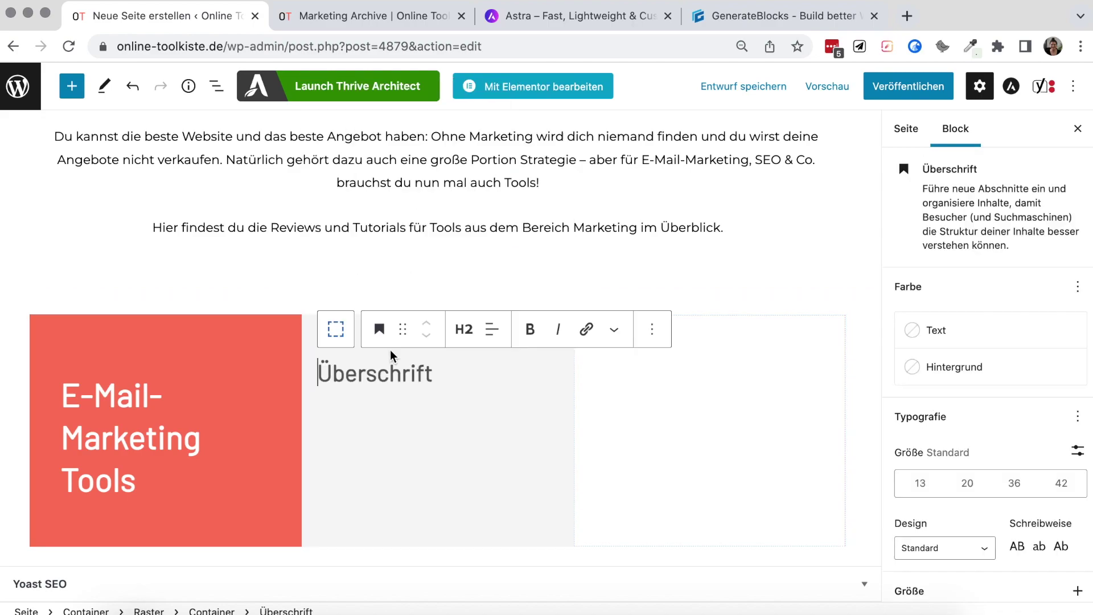
left_click(464, 329)
left_click(520, 376)
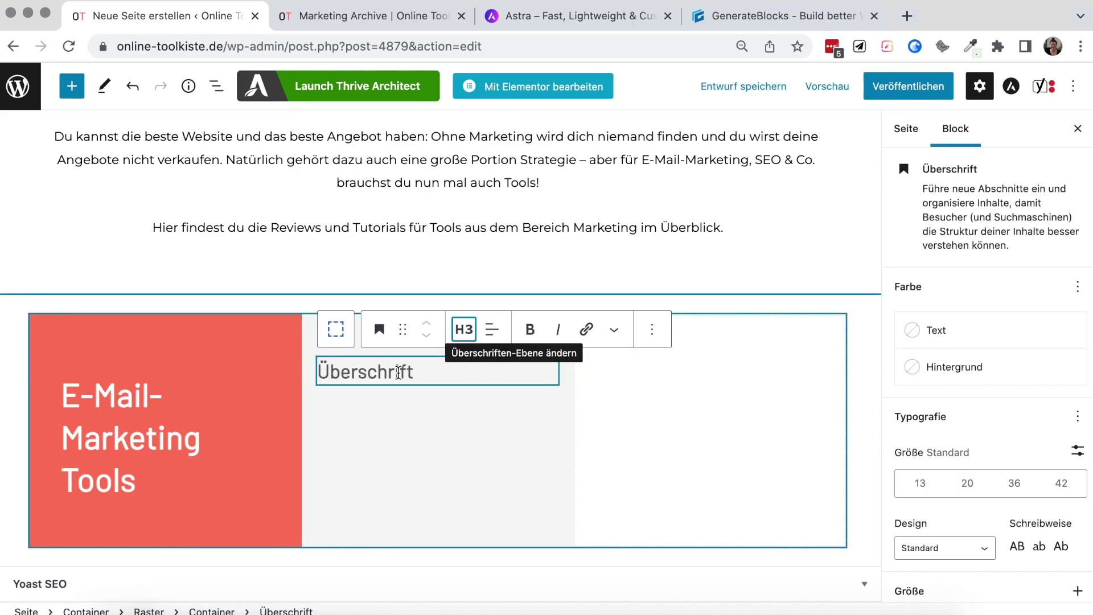
left_click(398, 372)
type("Worum's geht")
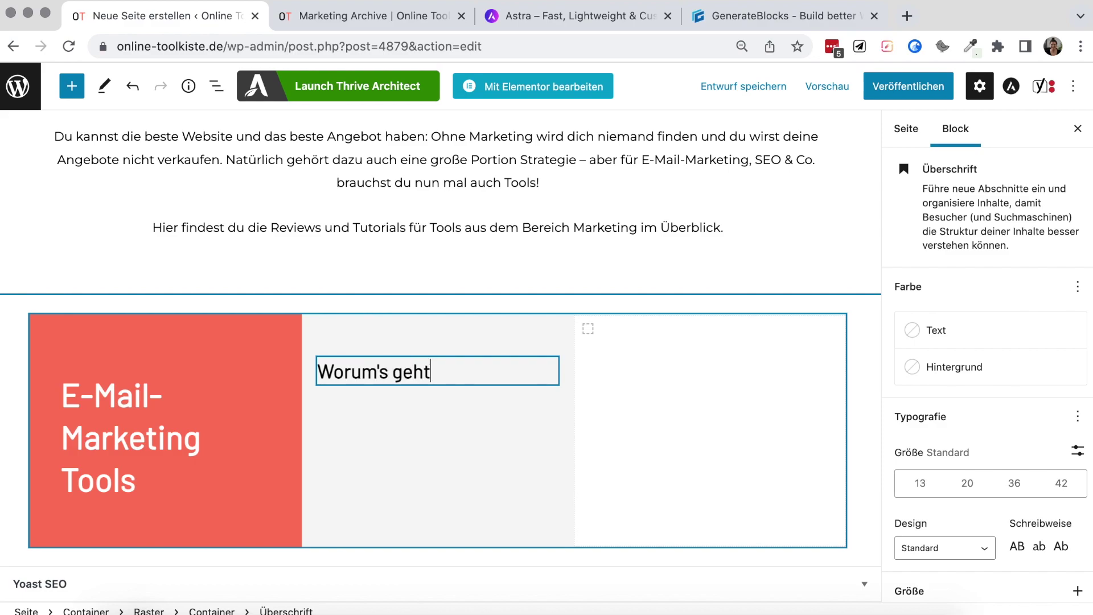
Copy the E-Mail-Marketing description from the live category page into a new paragraph below the "Worum's geht" heading
key("Return")
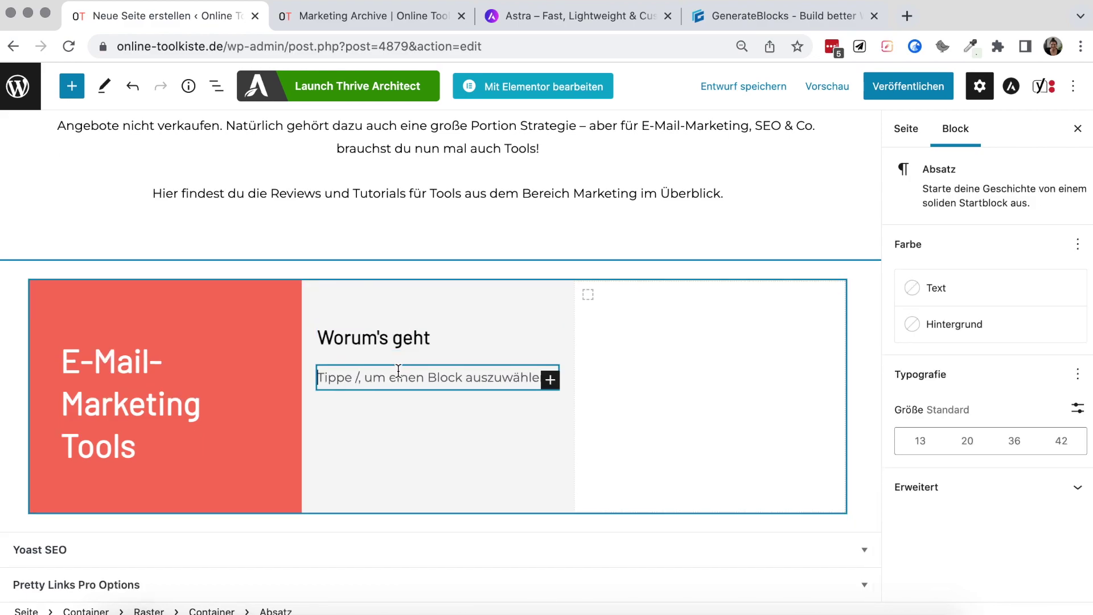
left_click(392, 14)
left_click_drag(428, 261, 516, 379)
key("ctrl+c")
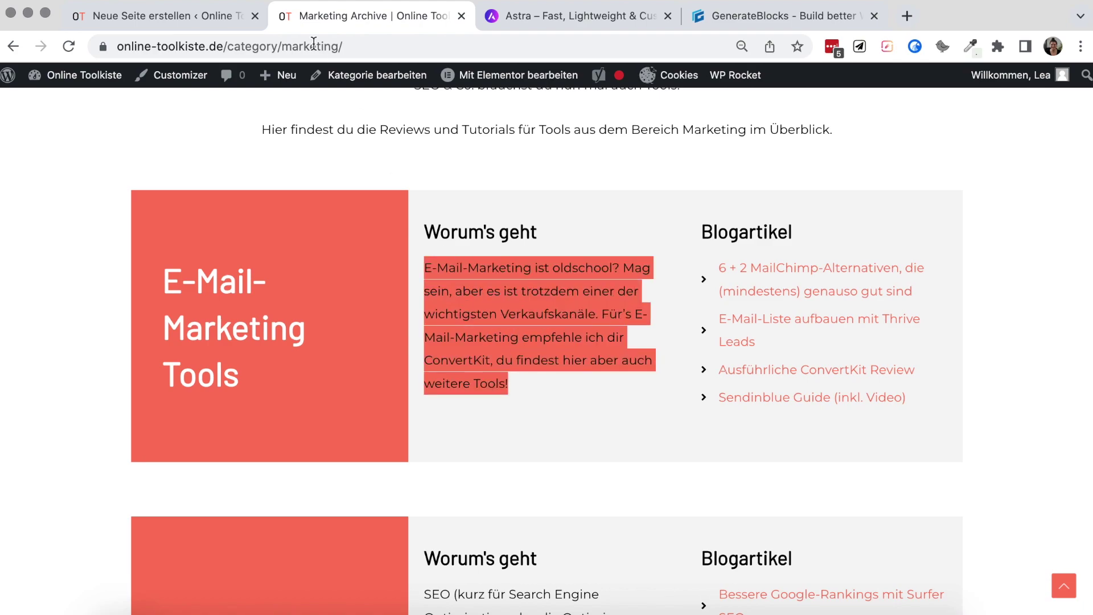
left_click(214, 26)
key("ctrl+v")
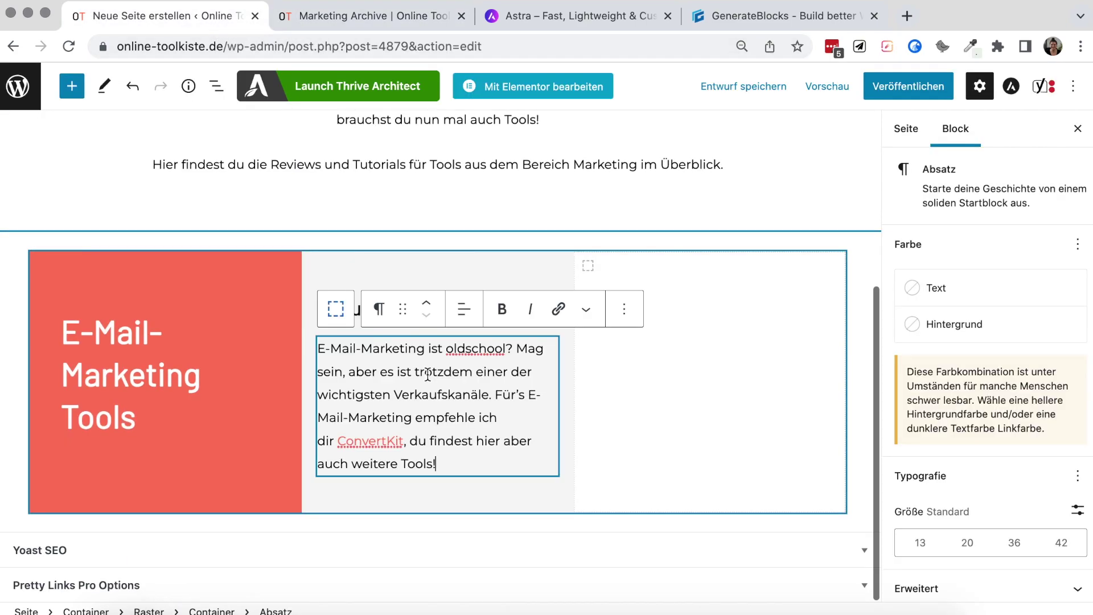
Set the third grid column's inner padding to 30 px at the top and 20 px at the right, bottom and left
left_click(651, 397)
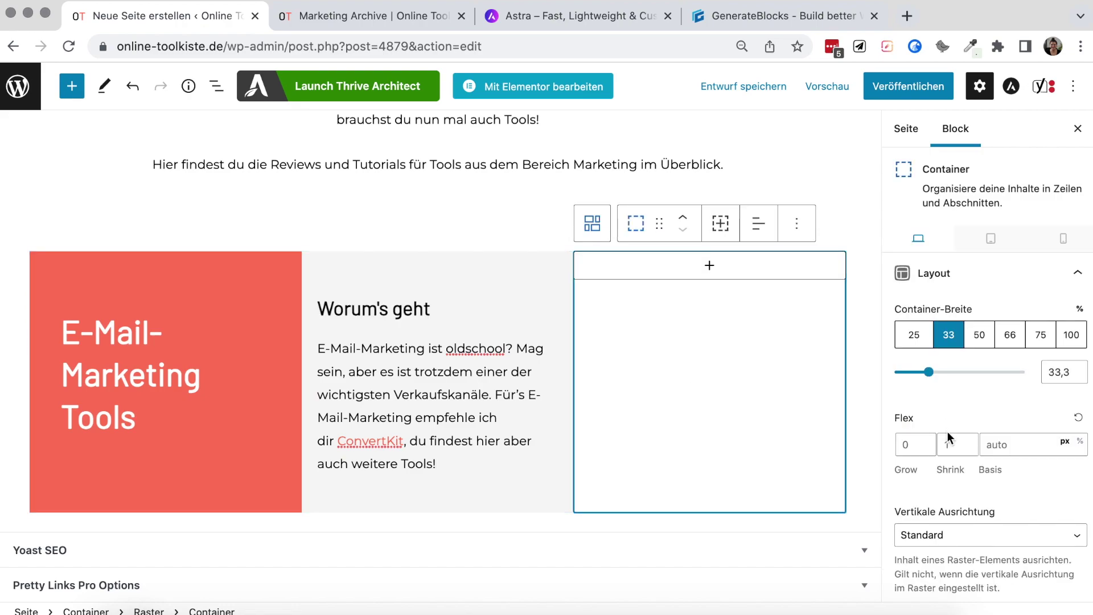
scroll(947, 431, "down", 5)
scroll(947, 432, "down", 3)
left_click(912, 381)
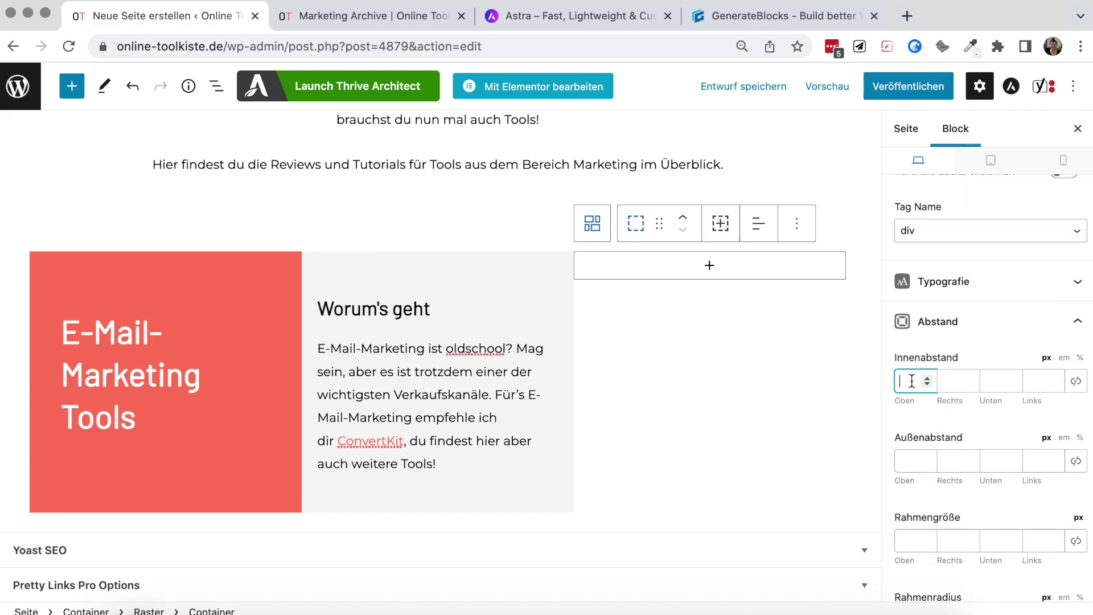
type("30")
key("Tab")
type("20")
key("Tab")
type("20")
key("Tab")
type("20")
Set the third column's background to the light grey theme colour var(--ast-global-color-4)
scroll(924, 423, "down", 11)
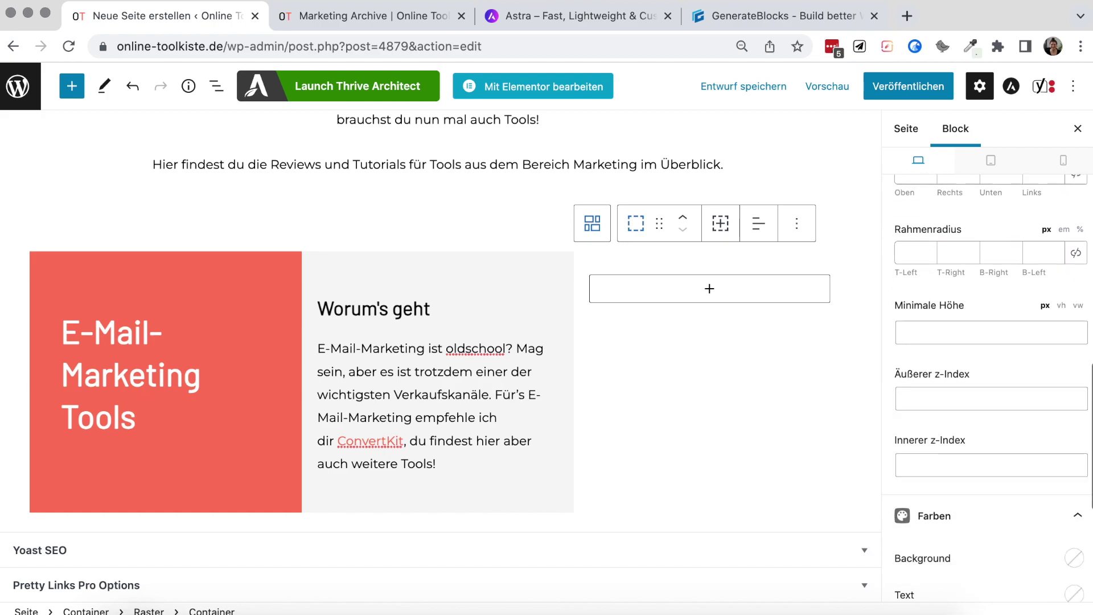
left_click(1074, 353)
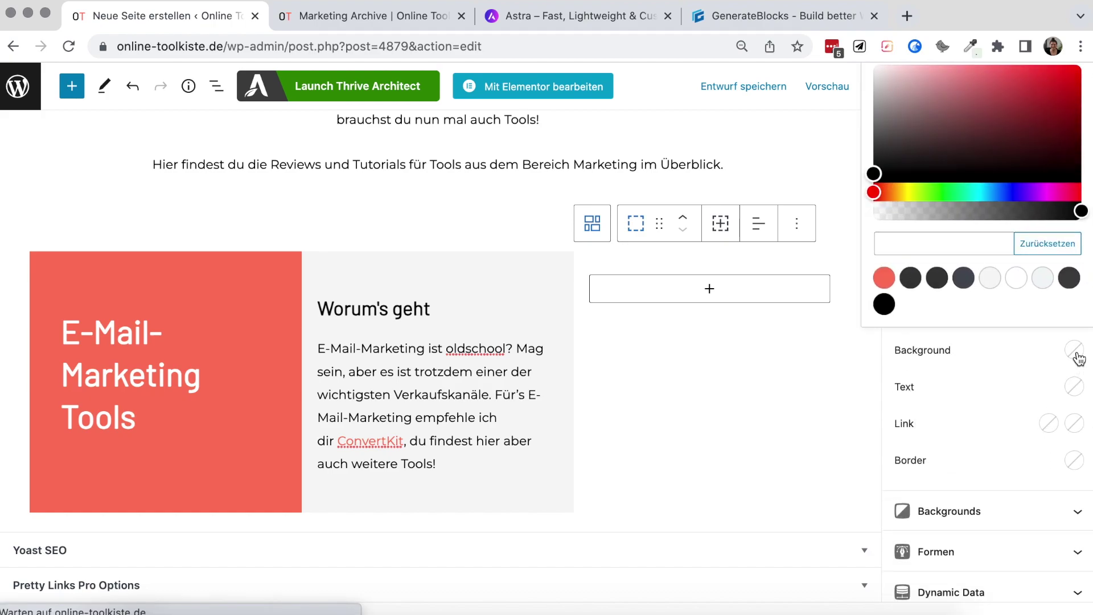
left_click(990, 285)
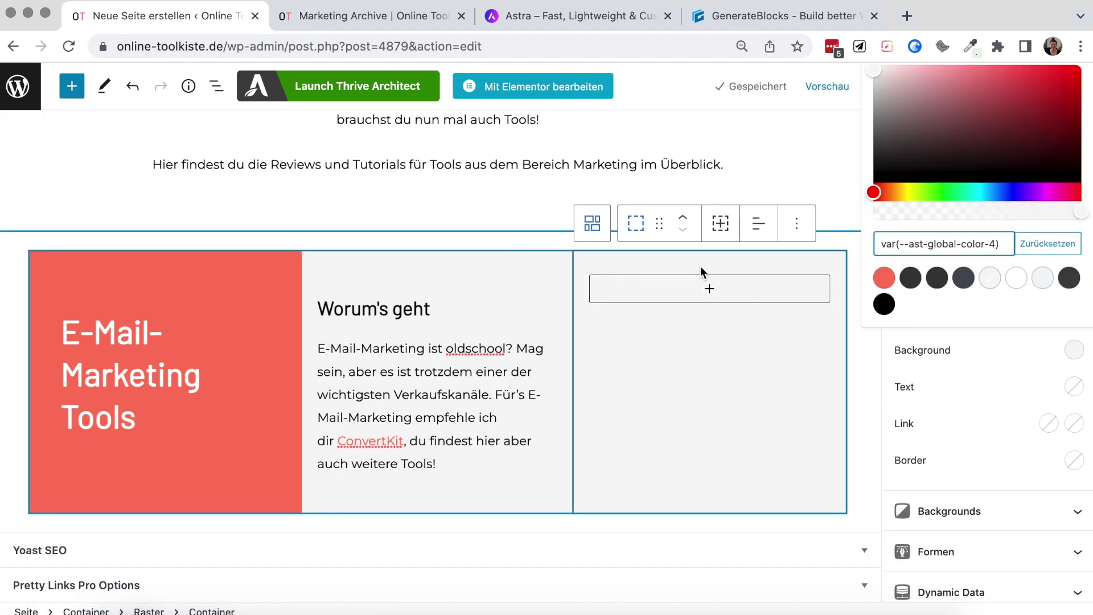
Add an H3 heading block with the text "Alle Artikel" in the third column
left_click(691, 290)
left_click(706, 409)
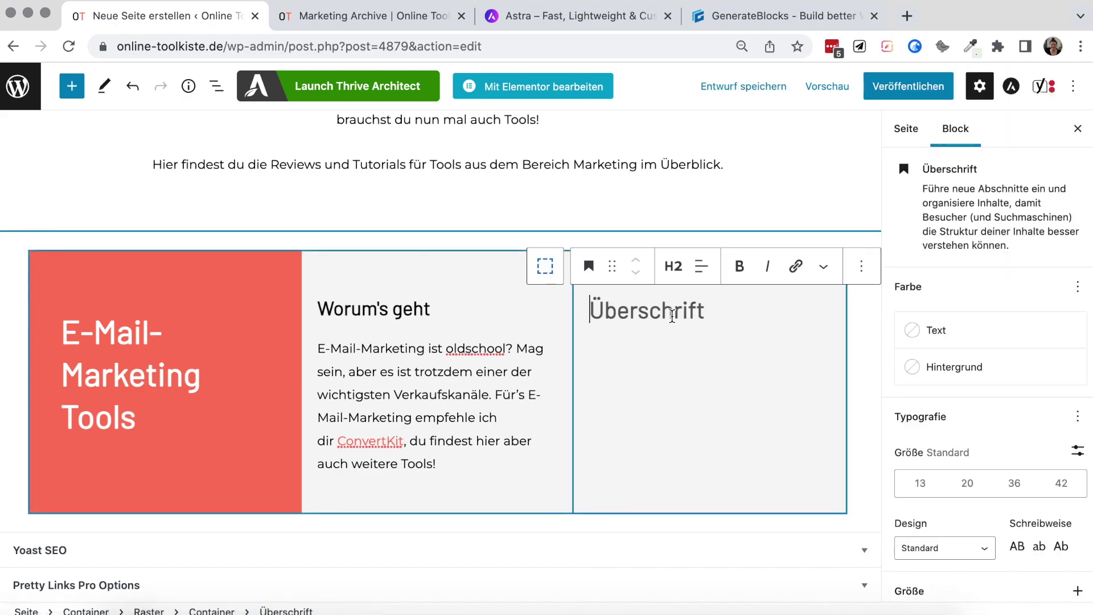
left_click(673, 266)
left_click(703, 315)
type("Alle Artikel")
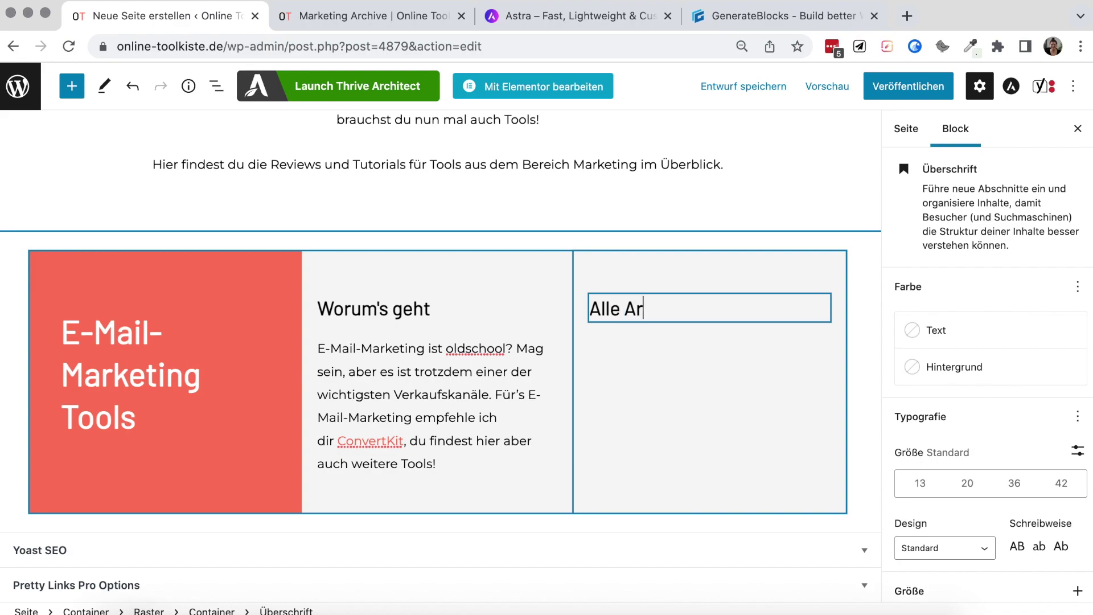
Add a bulleted list below "Alle Artikel" with the four linked blog articles from the live page's E-Mail-Marketing section
key("Return")
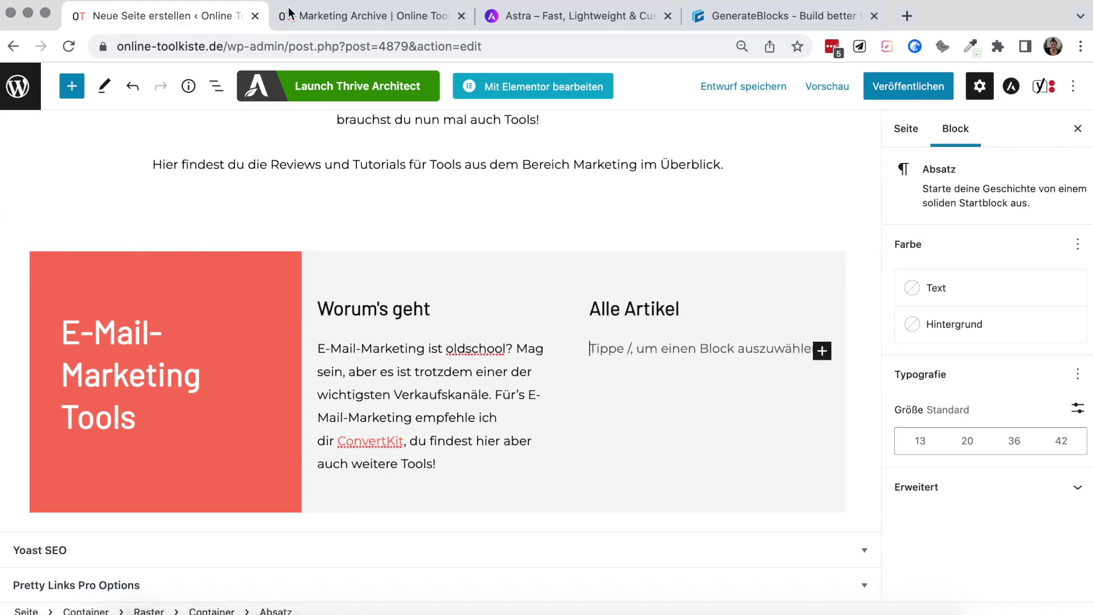
left_click(364, 16)
scroll(509, 297, "down", 1)
left_click(619, 395)
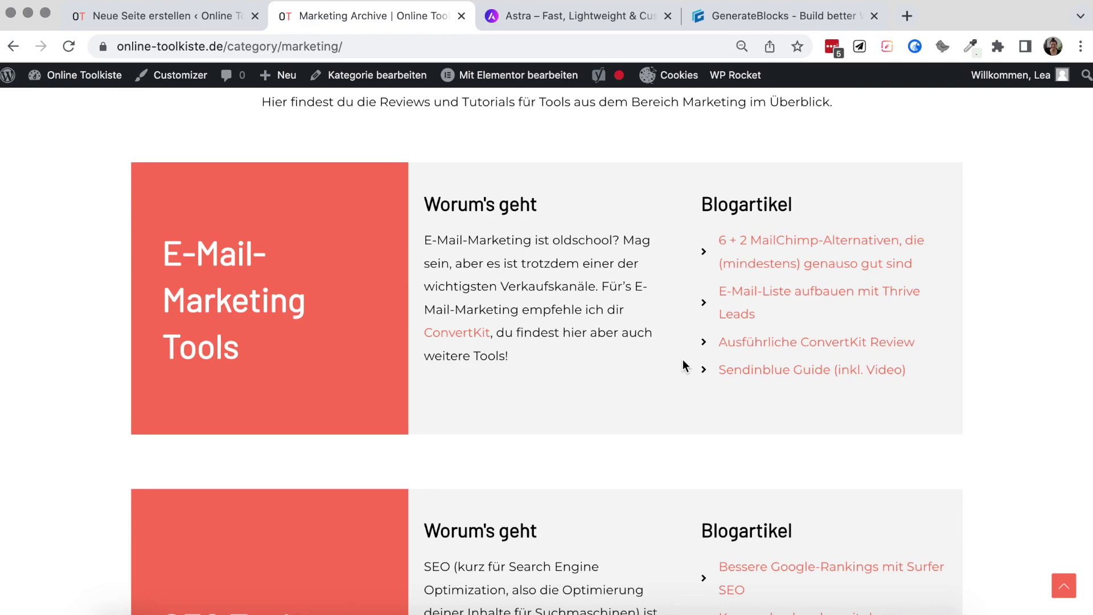
left_click(220, 25)
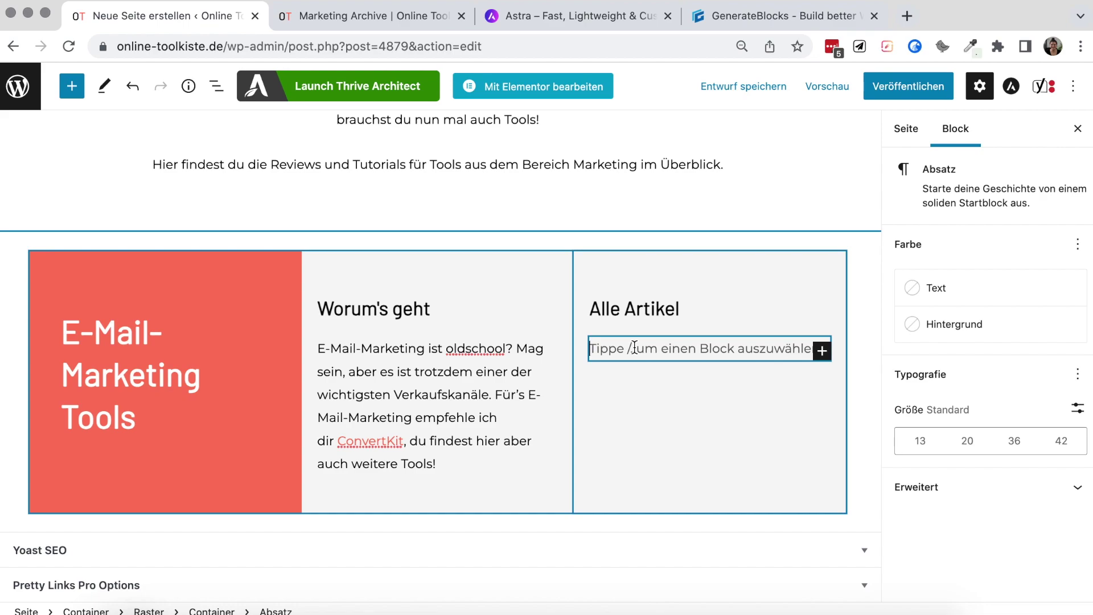
type("-")
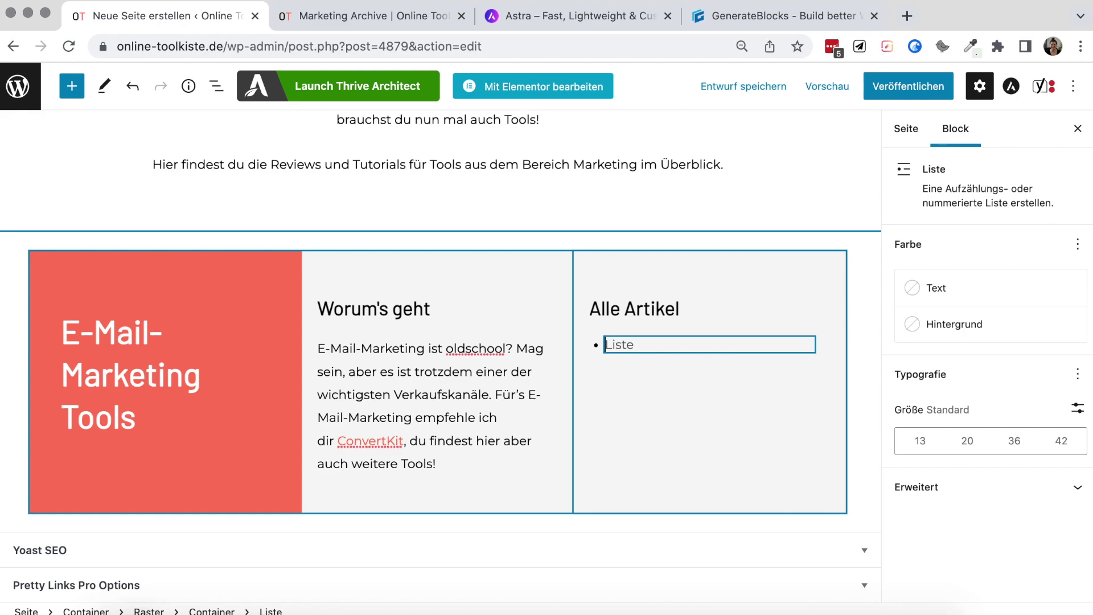
type("6 + 2 MailChimp-Alternativen, die (mindestens) genauso gut sind E-Mail-Liste aufbauen mit Thrive Leads Ausführliche ConvertKit ReviewSendinblue Guide (inkl. Video)")
Split the "Sendinblue Guide (inkl. Video)" link off from the ConvertKit Review entry into its own list item
left_click(853, 392)
scroll(841, 370, "down", 1)
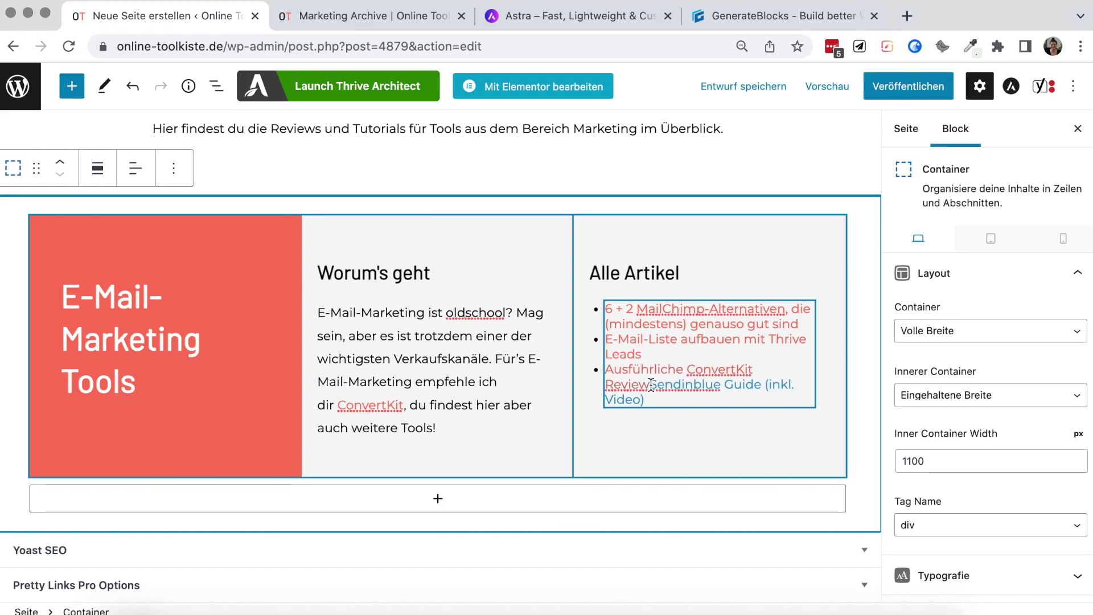
left_click(712, 389)
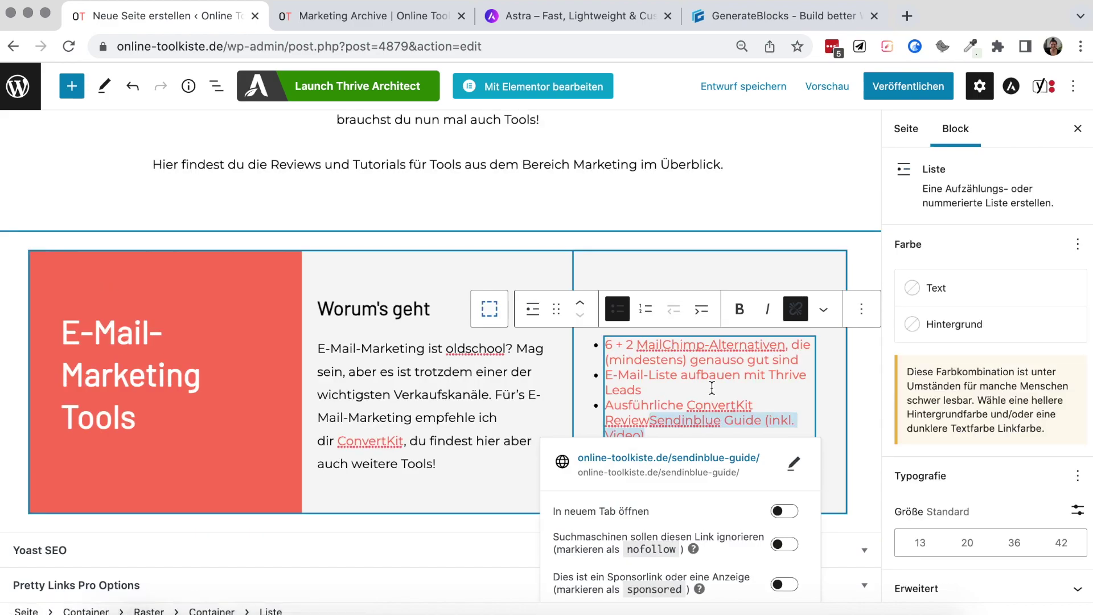
left_click(650, 422)
key("Return")
Duplicate the outer container that holds the finished E-Mail-Marketing Tools three-column grid
left_click(853, 393)
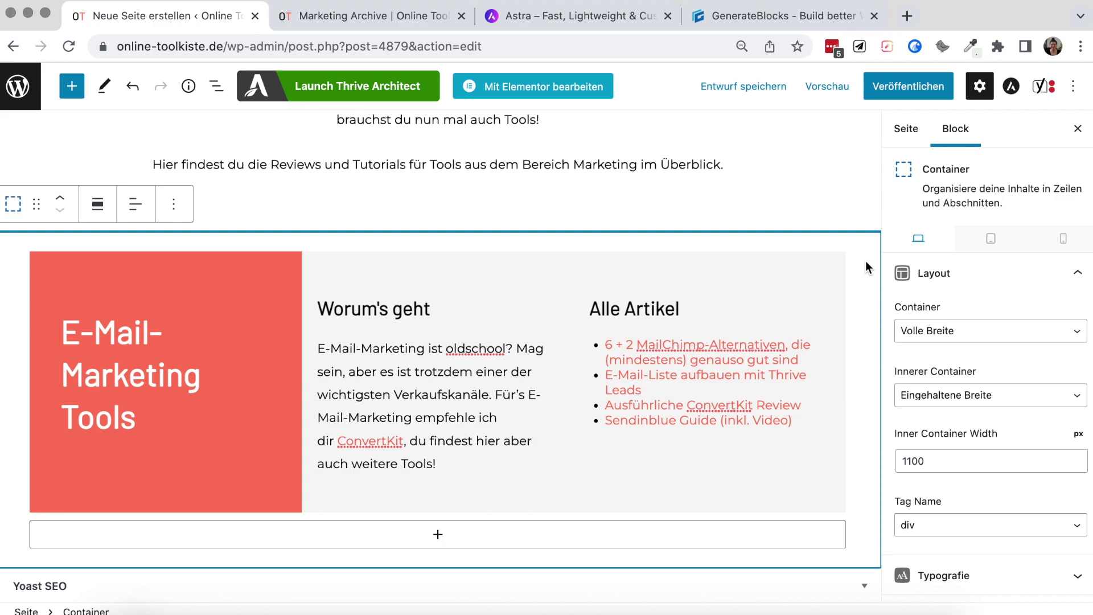
left_click(176, 209)
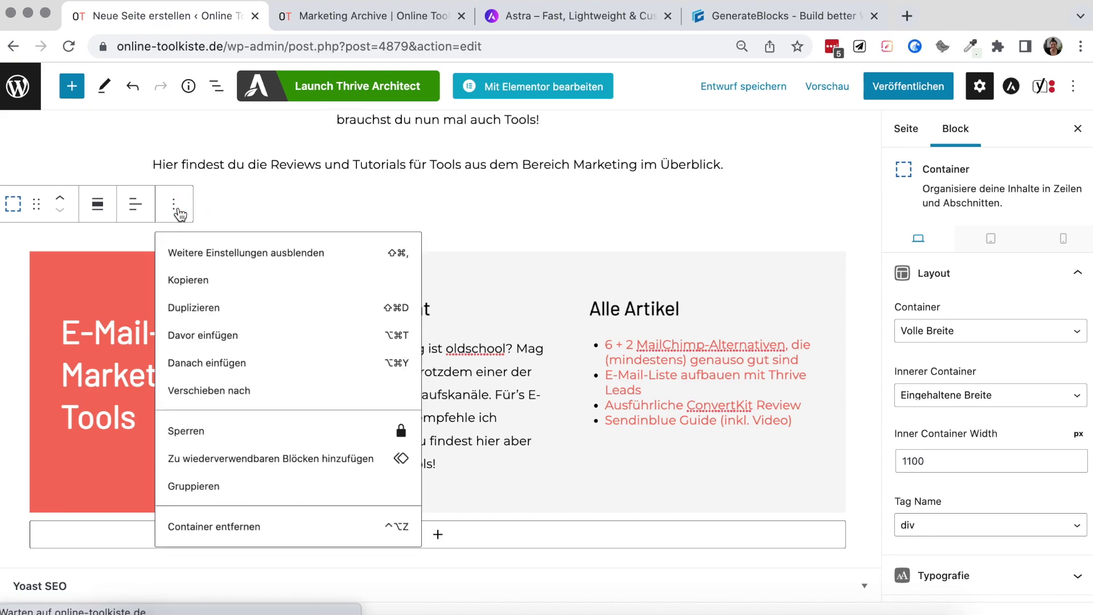
left_click(211, 308)
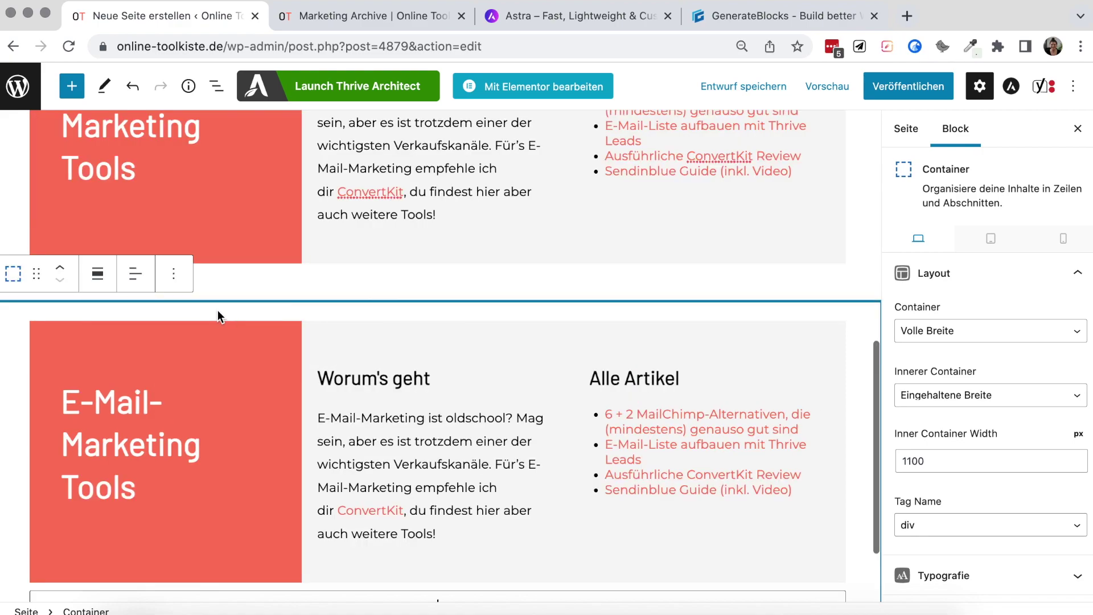
scroll(218, 317, "down", 1)
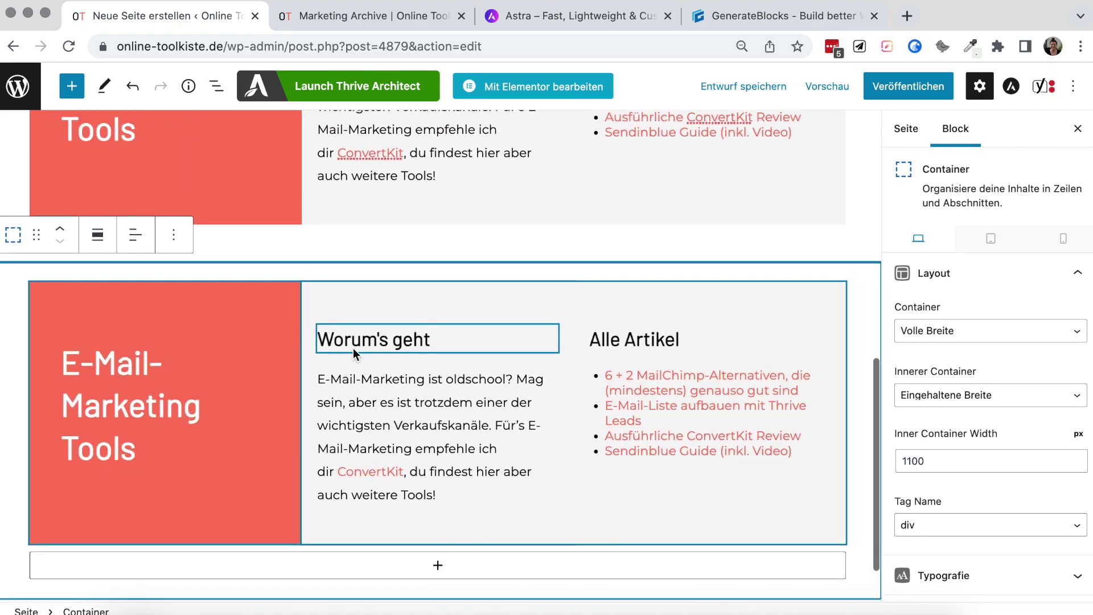
Change the duplicated section's heading from "E-Mail-Marketing Tools" to "SEO Tools"
scroll(353, 353, "down", 1)
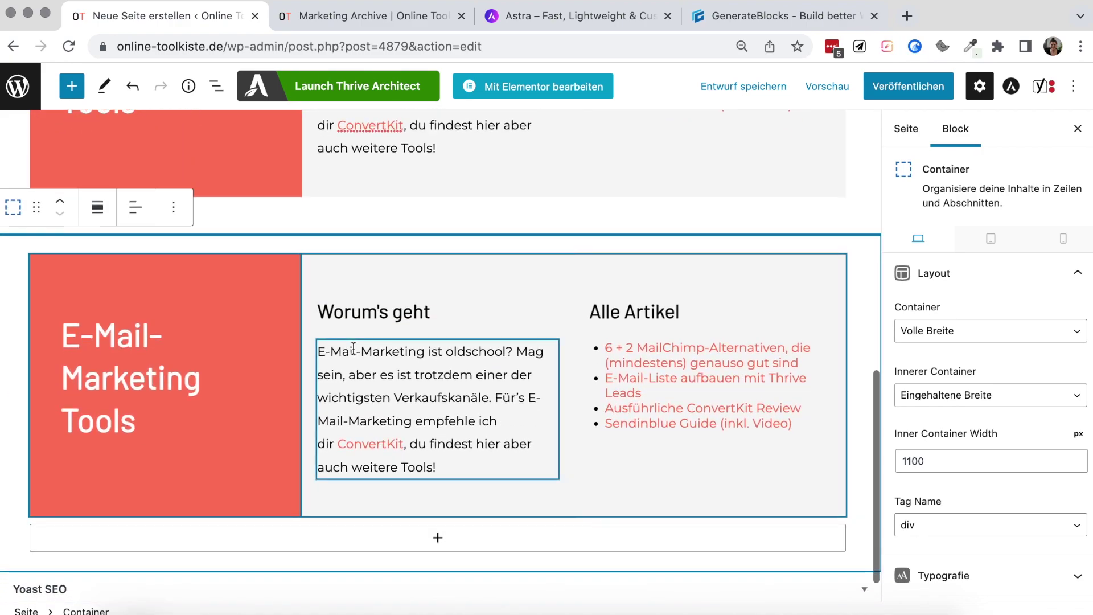
left_click(188, 368)
key("shift+Up")
key("shift+Up")
scroll(182, 374, "up", 1)
type("SEO")
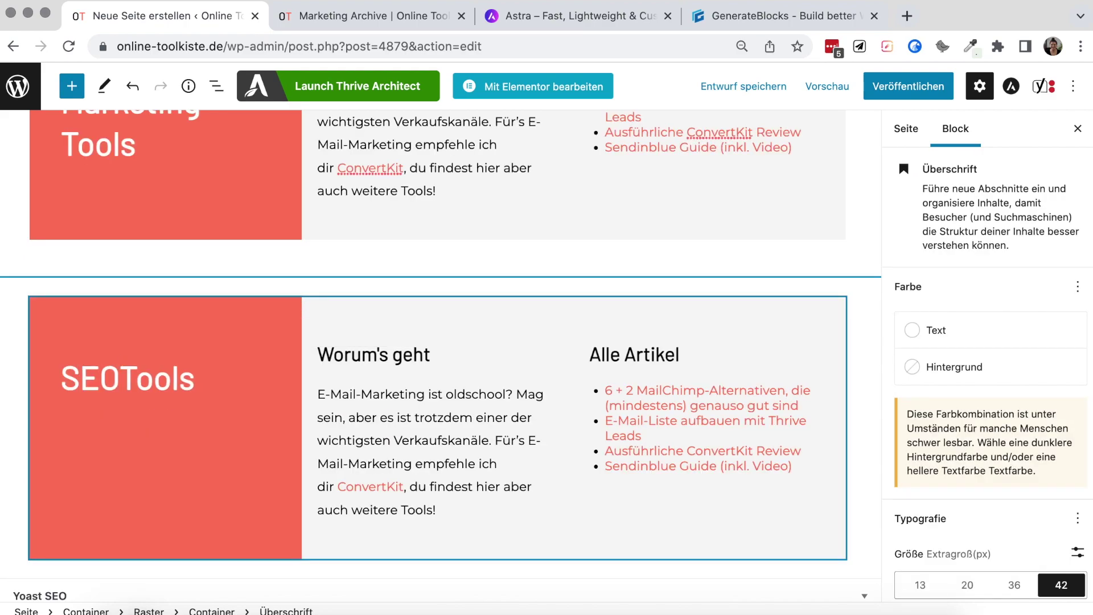
scroll(85, 342, "up", 1)
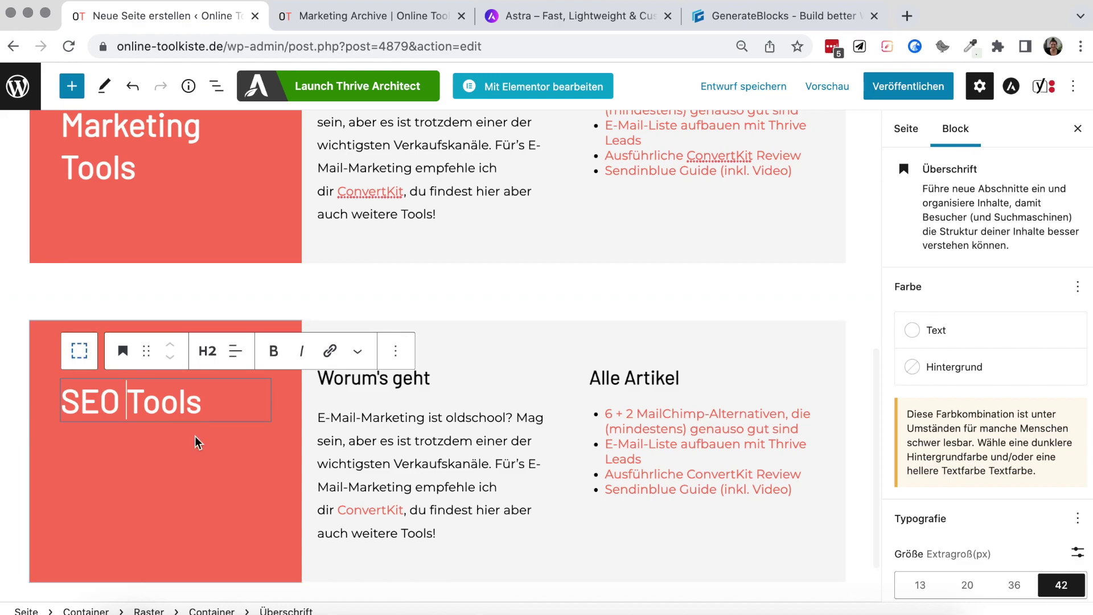
scroll(197, 459, "down", 1)
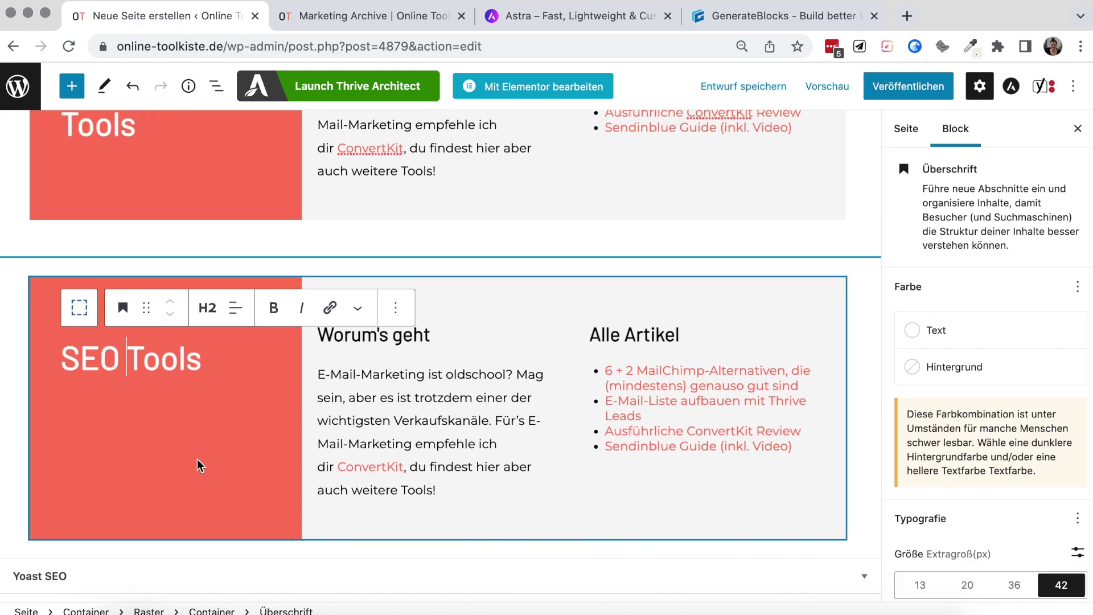
Replace the duplicated section's "Worum's geht" paragraph with the SEO description copied from the live category page
left_click(370, 16)
scroll(402, 305, "down", 1)
scroll(402, 305, "down", 4)
left_click_drag(424, 270, 517, 401)
key("super+c")
left_click(211, 26)
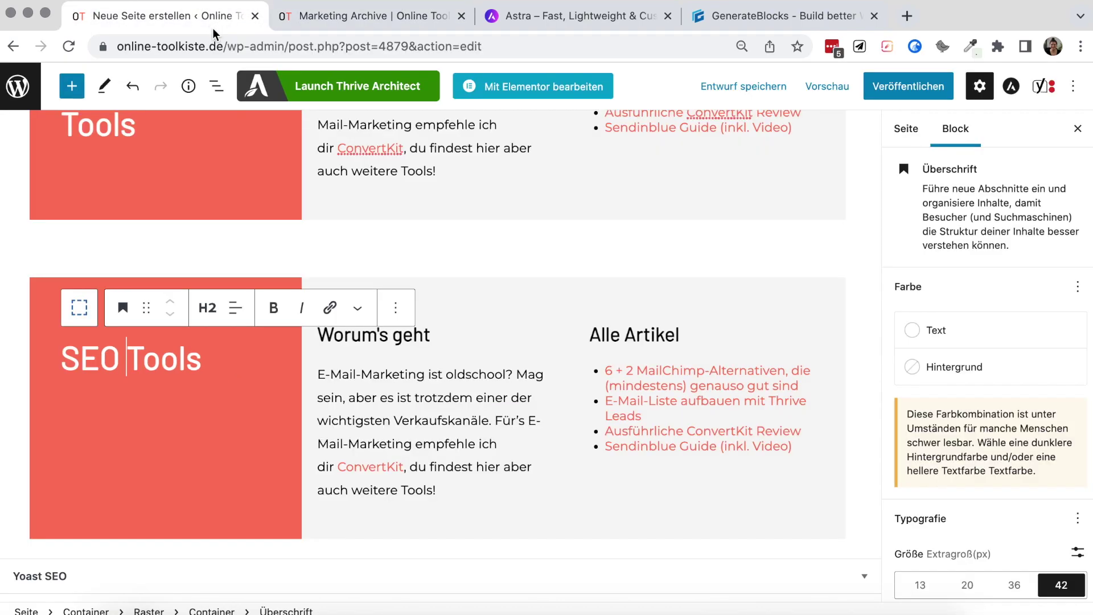
triple_click(433, 419)
key("super+v")
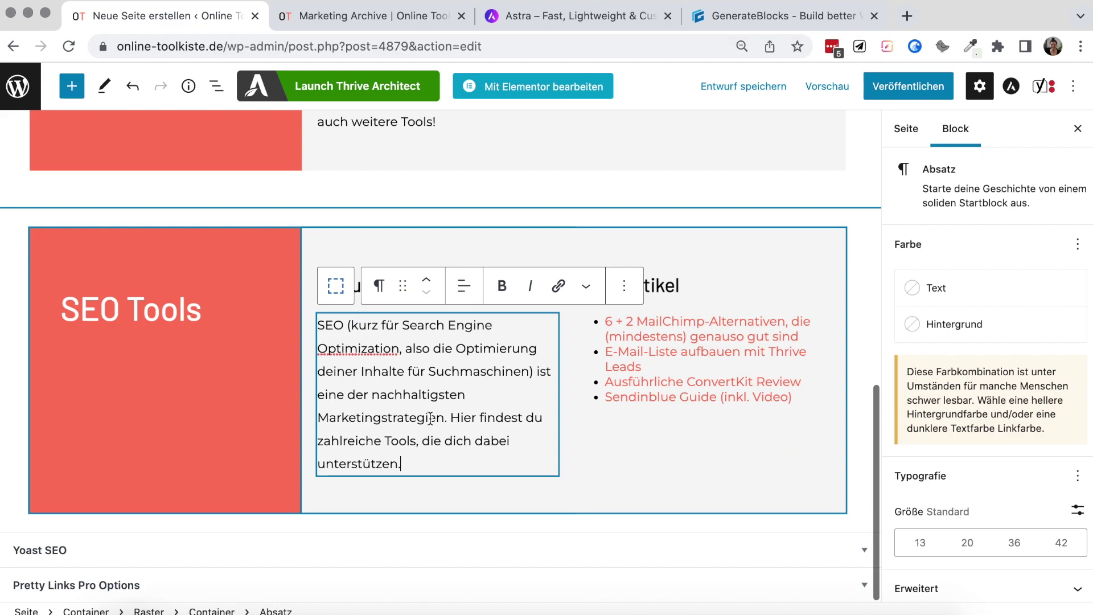
Replace the MailChimp entry in the SEO article list with the live page's "Bessere Google-Rankings mit Surfer SEO" link
left_click(370, 16)
left_click_drag(753, 295, 719, 268)
key("super+c")
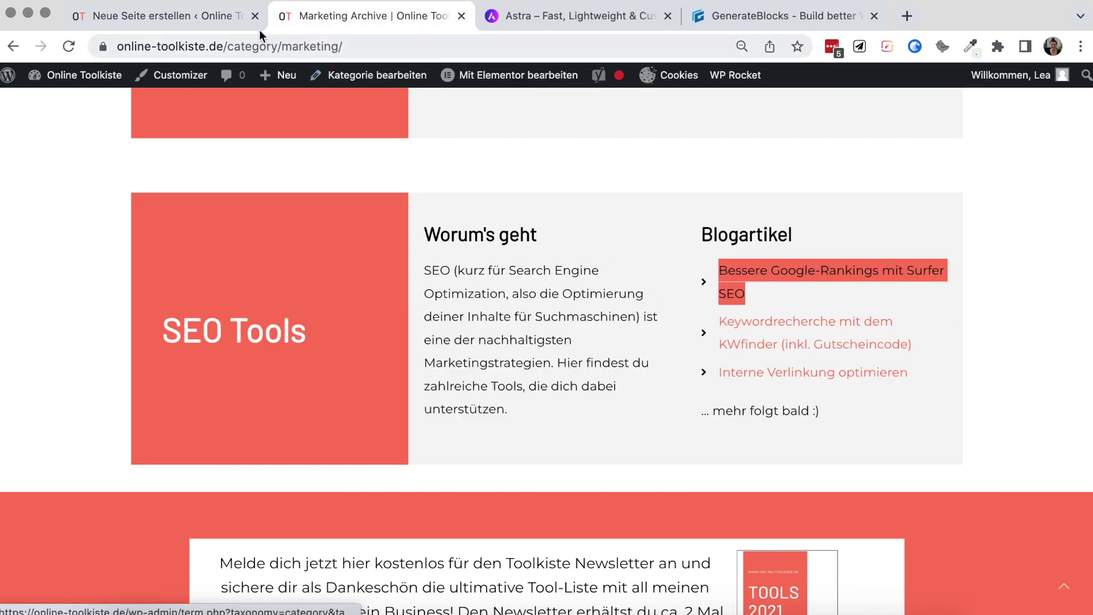
left_click(213, 23)
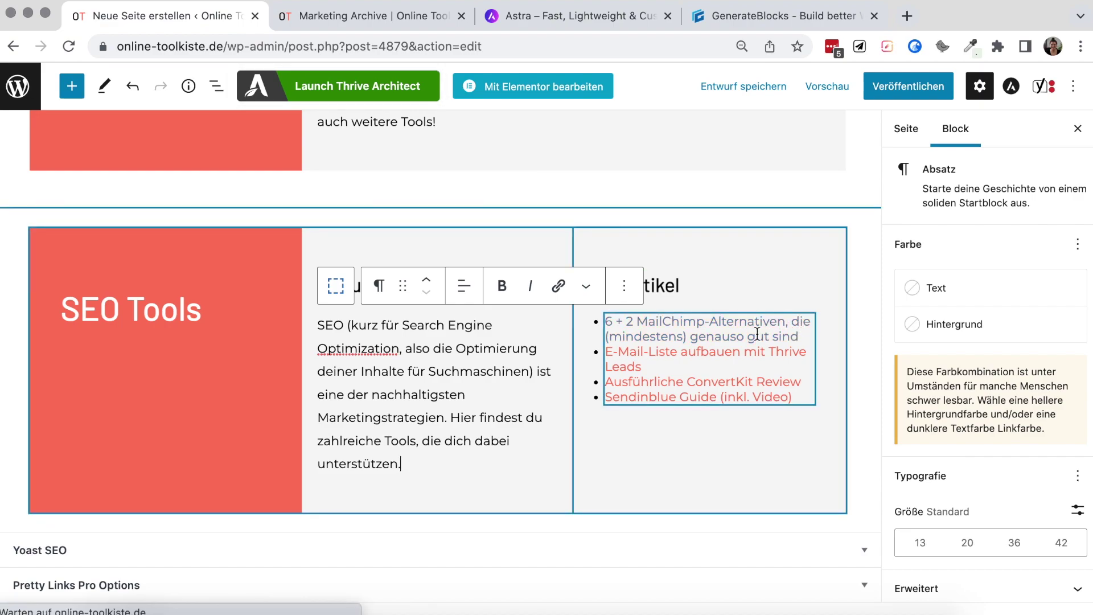
left_click_drag(800, 336, 597, 319)
key("super+v")
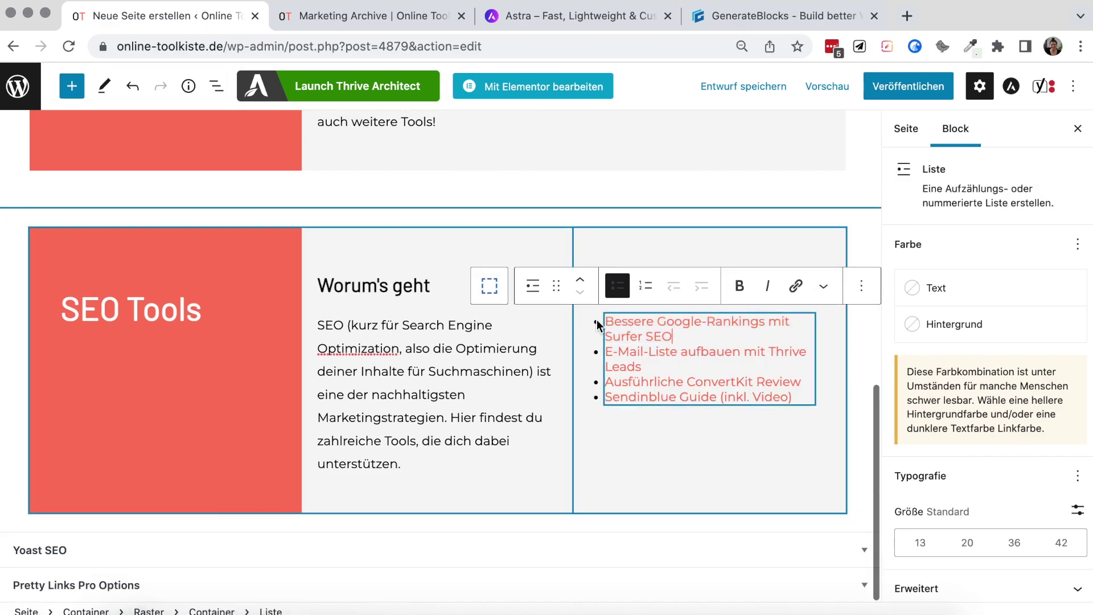
Replace the Thrive Leads entry with the live page's "Keywordrecherche mit dem KWfinder (inkl. Gutscheincode)" link
left_click(391, 26)
left_click_drag(912, 344, 722, 325)
key("super+c")
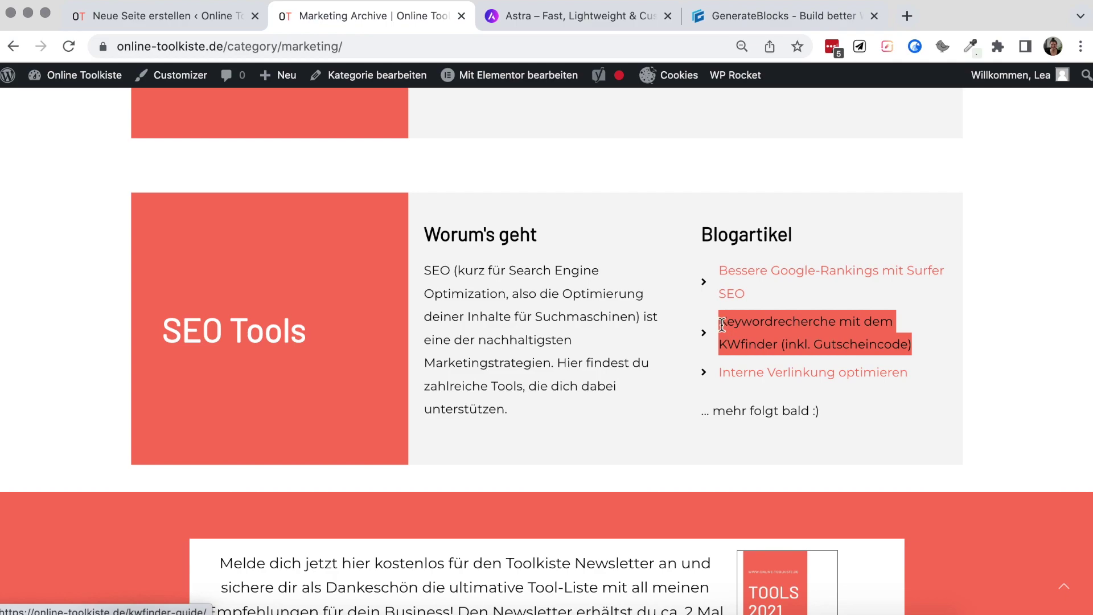
left_click(185, 18)
left_click_drag(749, 369, 605, 352)
key("super+v")
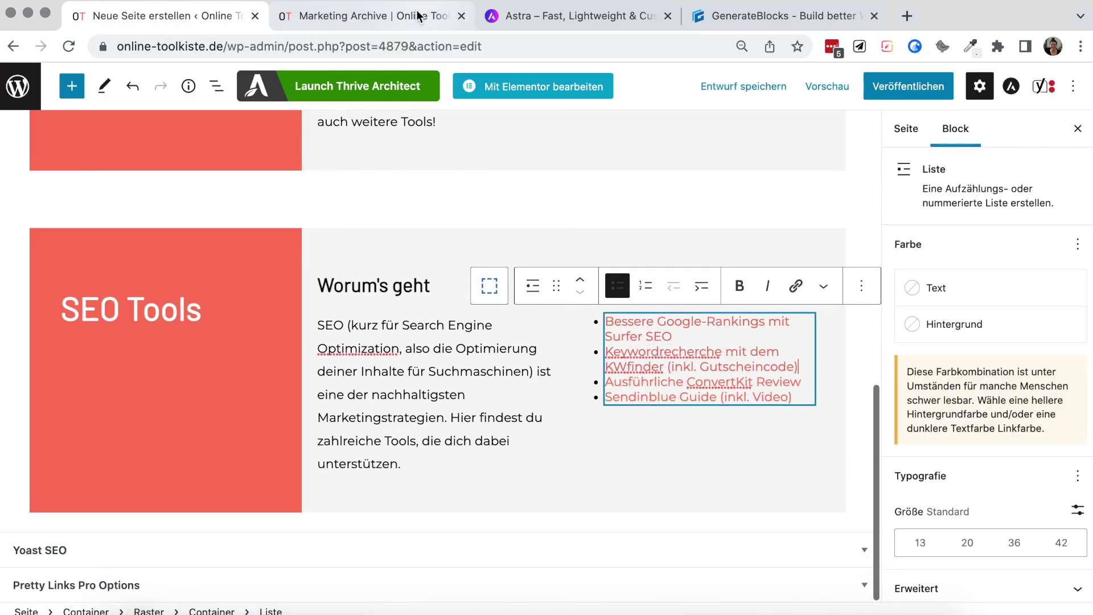
Replace the ConvertKit Review entry in the SEO section's list with the live page's "Interne Verlinkung optimieren" link
left_click(404, 20)
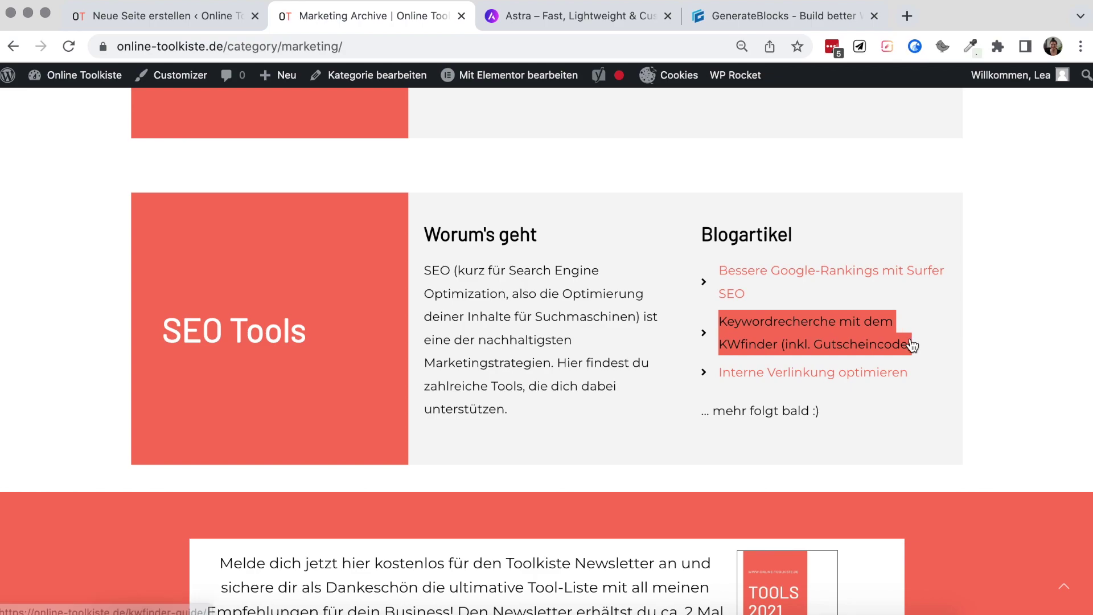
left_click_drag(909, 373, 720, 380)
key("super+c")
left_click(171, 16)
left_click(799, 367)
left_click_drag(803, 383, 614, 383)
key("super+v")
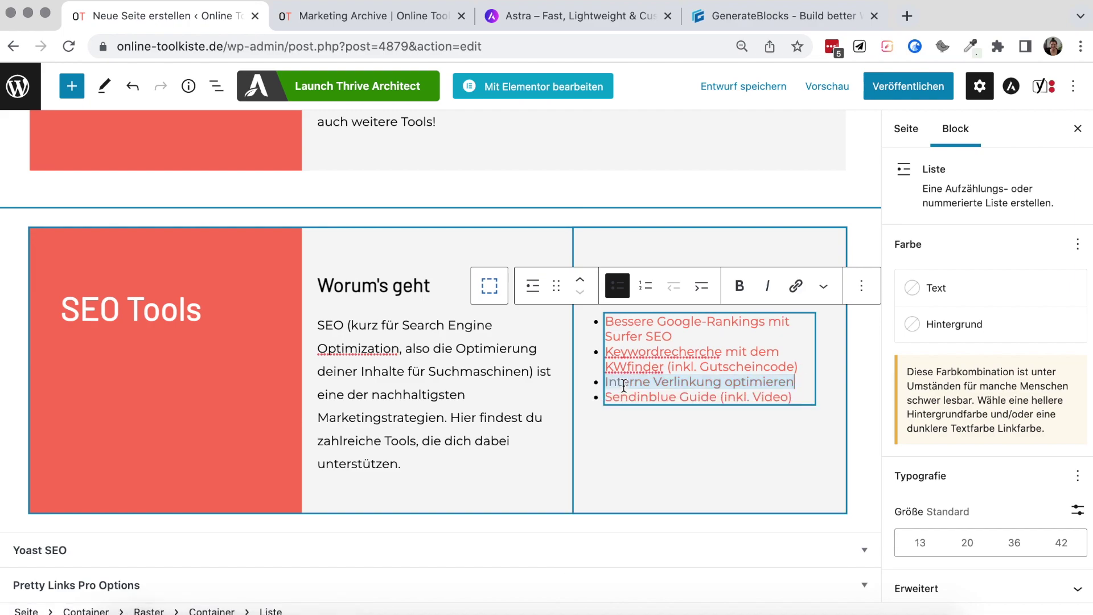
Delete the leftover "Sendinblue Guide (inkl. Video)" entry and its bullet from the SEO section's article list
left_click_drag(794, 397, 608, 394)
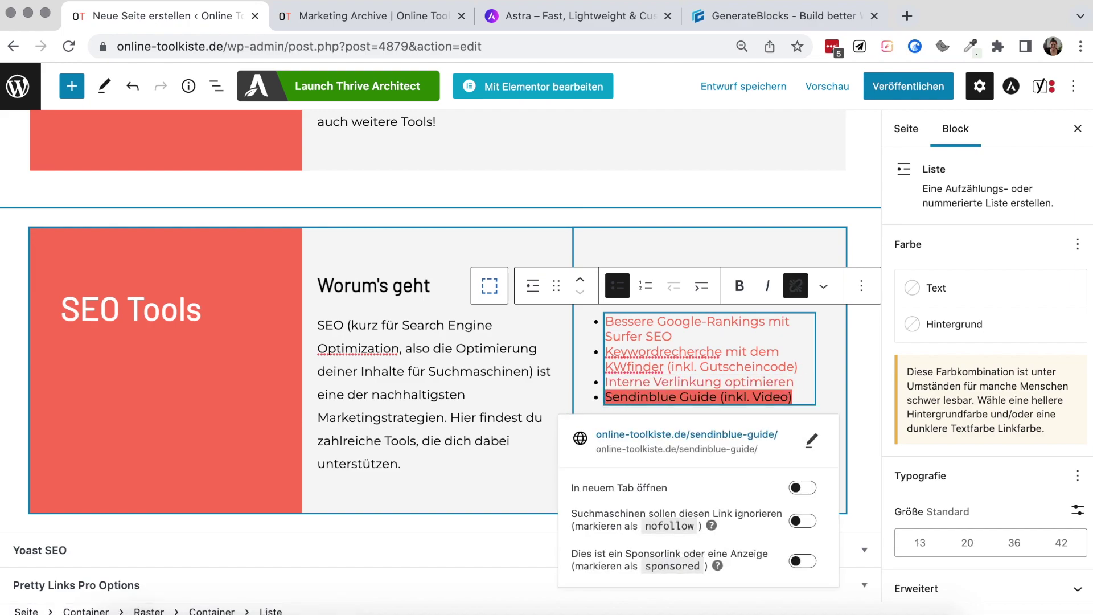
key("BackSpace")
key("BackSpace")
scroll(440, 356, "up", 1)
scroll(848, 285, "up", 3)
left_click(856, 333)
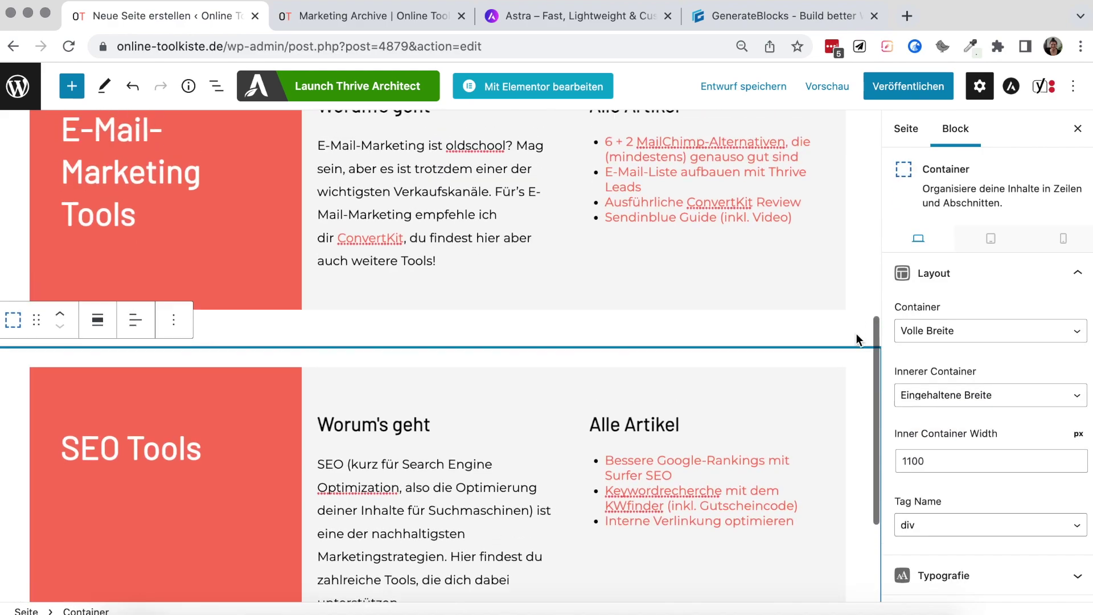
Preview the page in a new tab and check the layout down to the tool sections
scroll(856, 333, "up", 4)
scroll(856, 333, "down", 5)
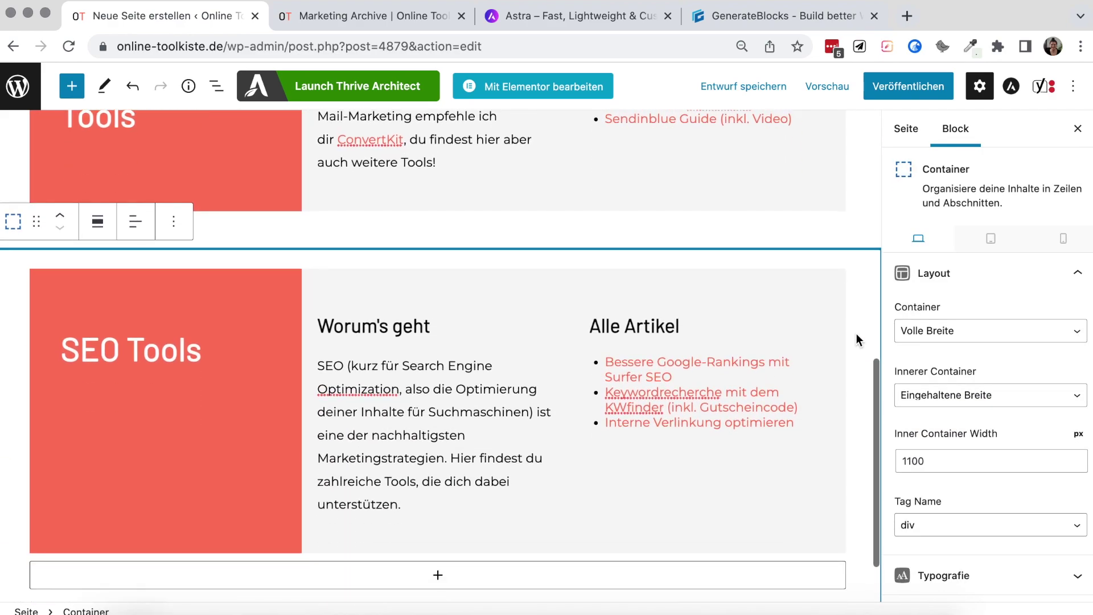
left_click(837, 96)
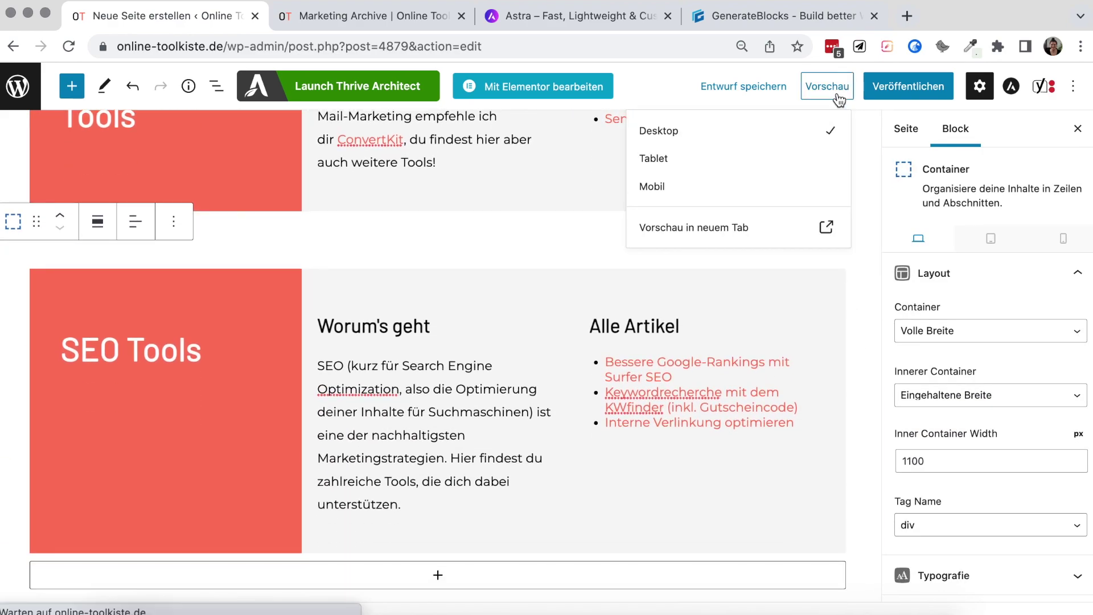
left_click(776, 230)
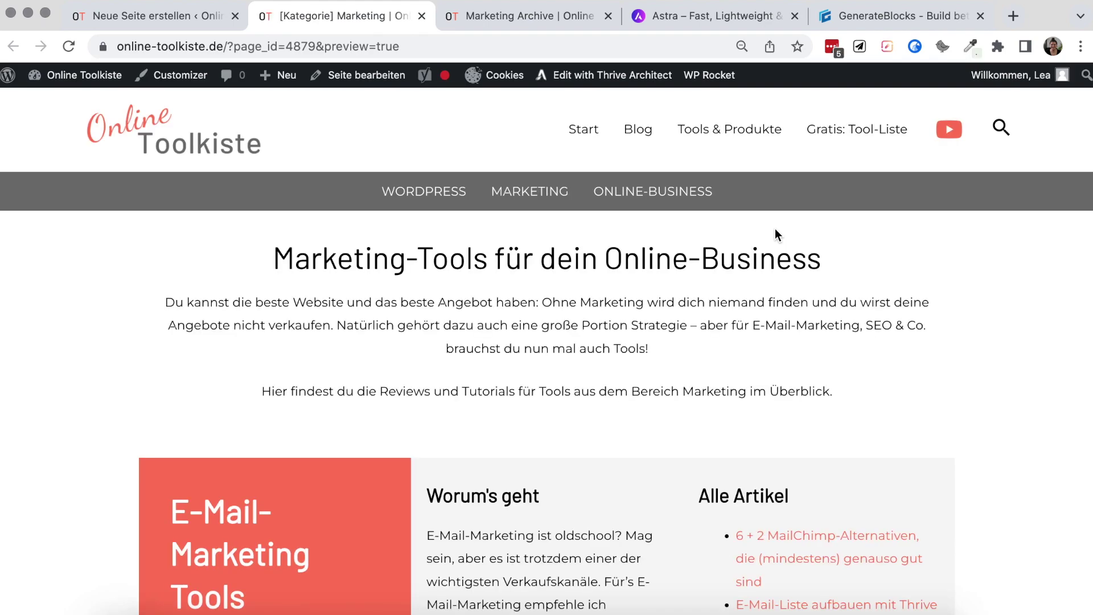
scroll(985, 419, "down", 5)
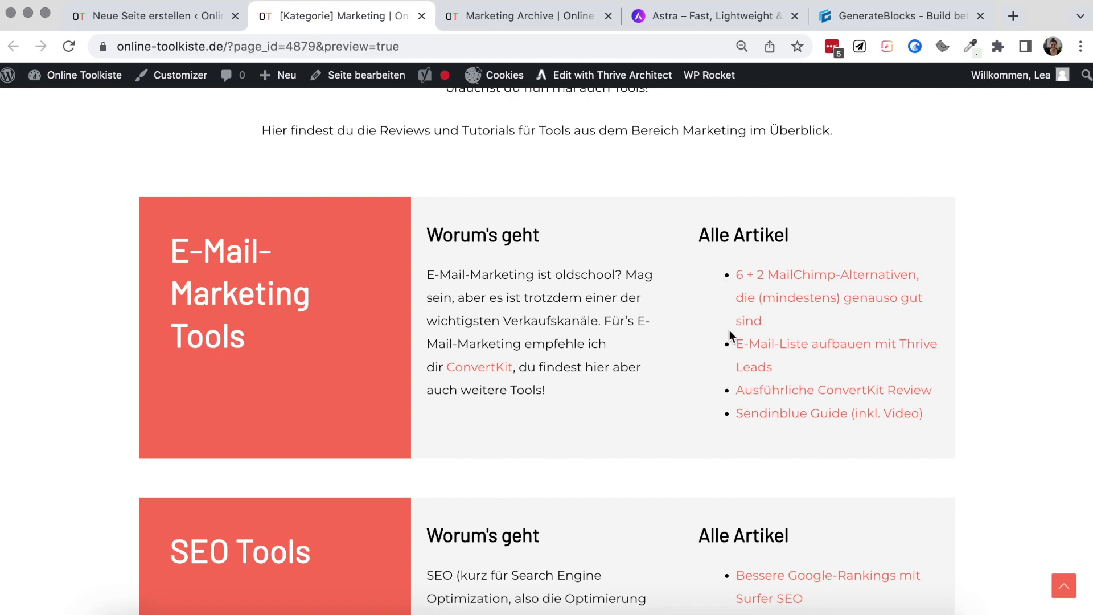
Compare the live category page's article column and list styling with the preview's E-Mail-Marketing and SEO sections
left_click(510, 16)
left_click(806, 244)
left_click_drag(709, 238, 784, 238)
left_click(784, 238)
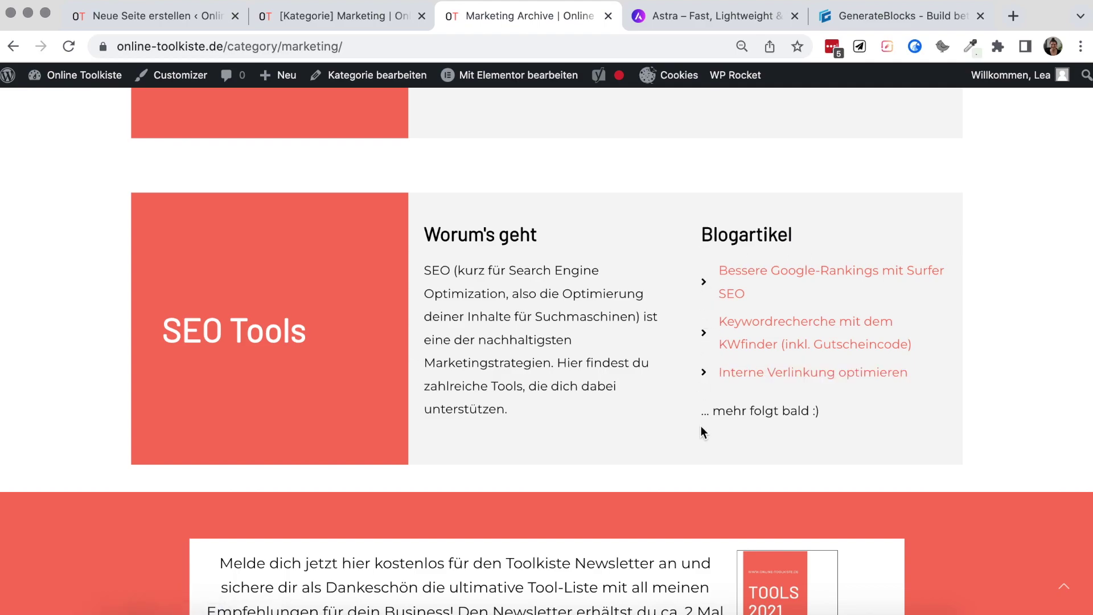
left_click(314, 16)
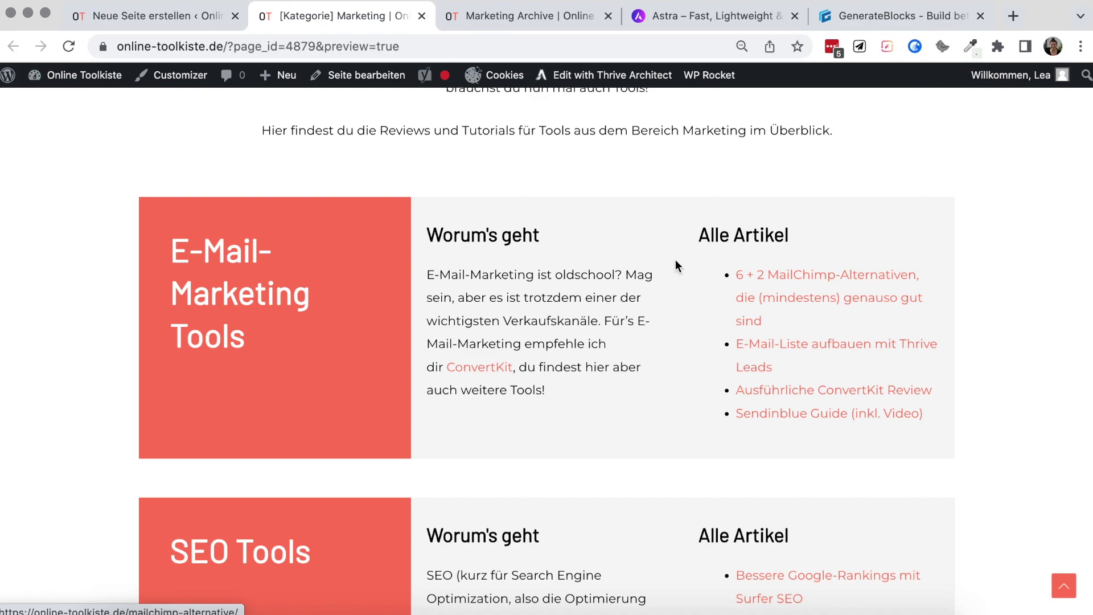
scroll(686, 337, "down", 5)
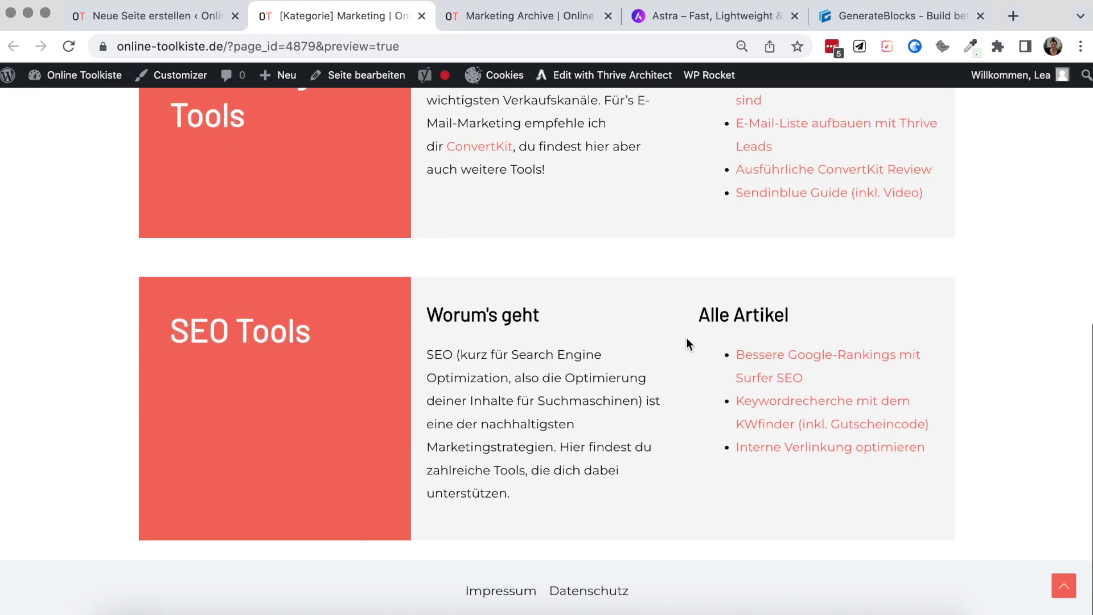